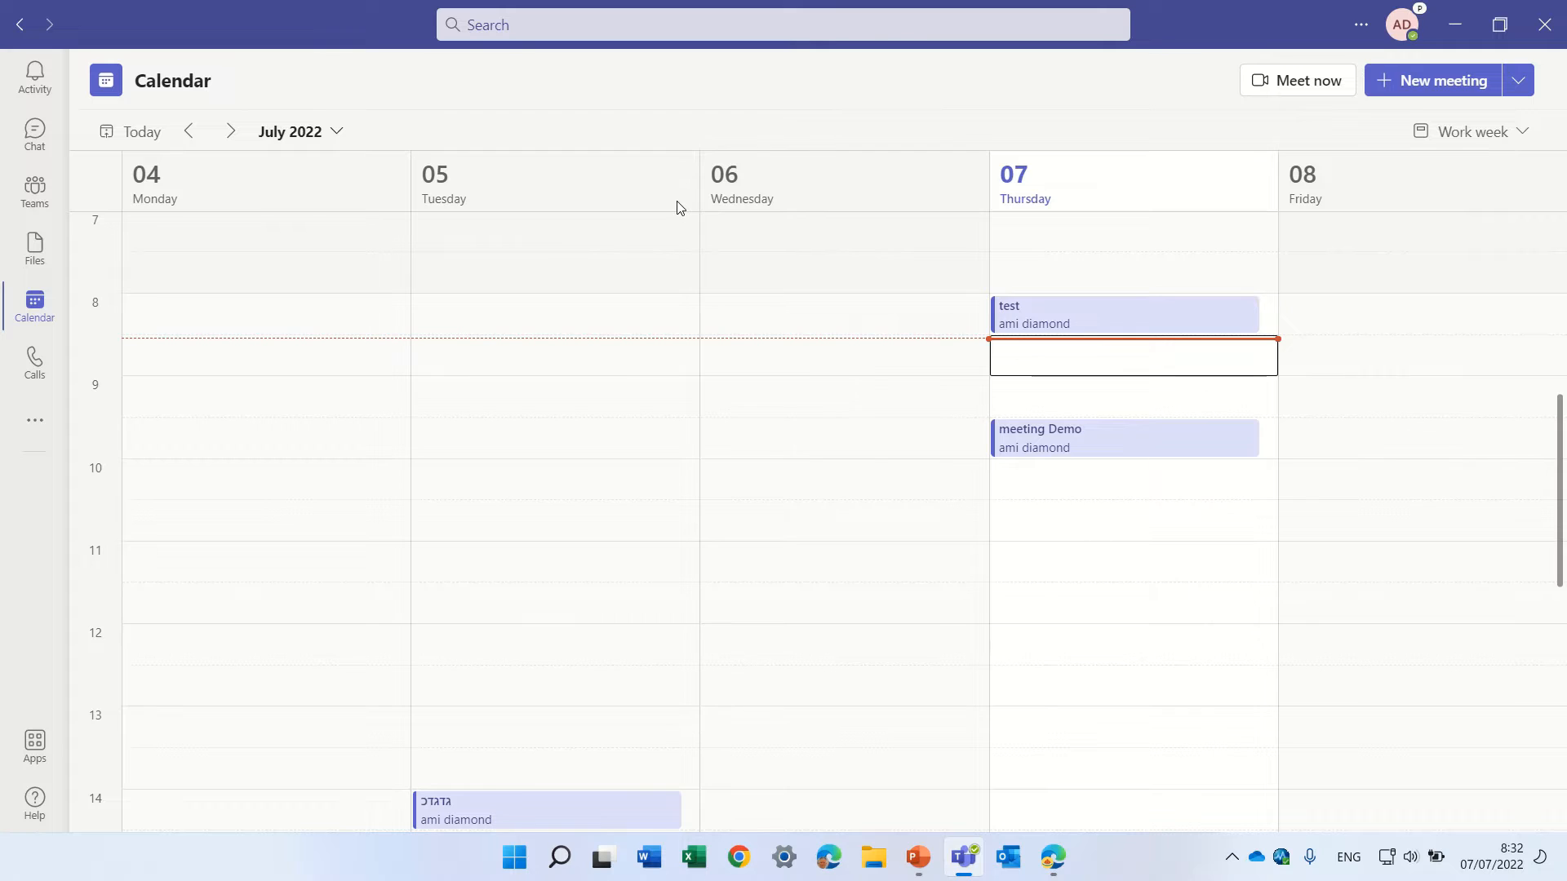
Create the 'demo' meeting on Thursday 11:00–11:30 with Alex Wilber invited and send it.
{"action": "left_click", "coordinate": [1071, 569]}
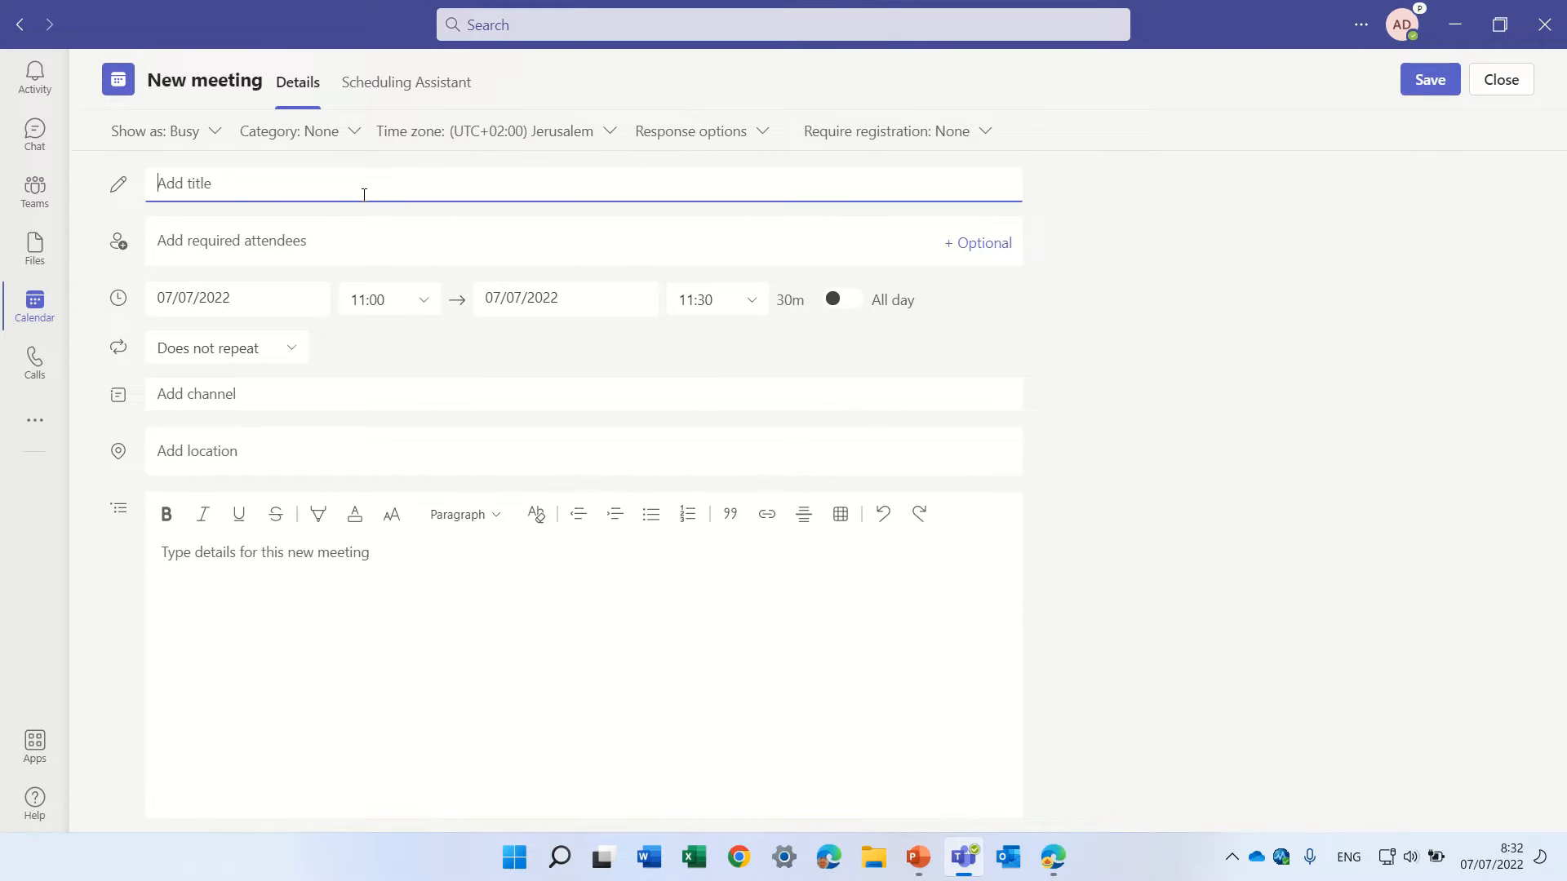
{"action": "type", "text": "demo"}
{"action": "left_click", "coordinate": [358, 245]}
{"action": "type", "text": "alex"}
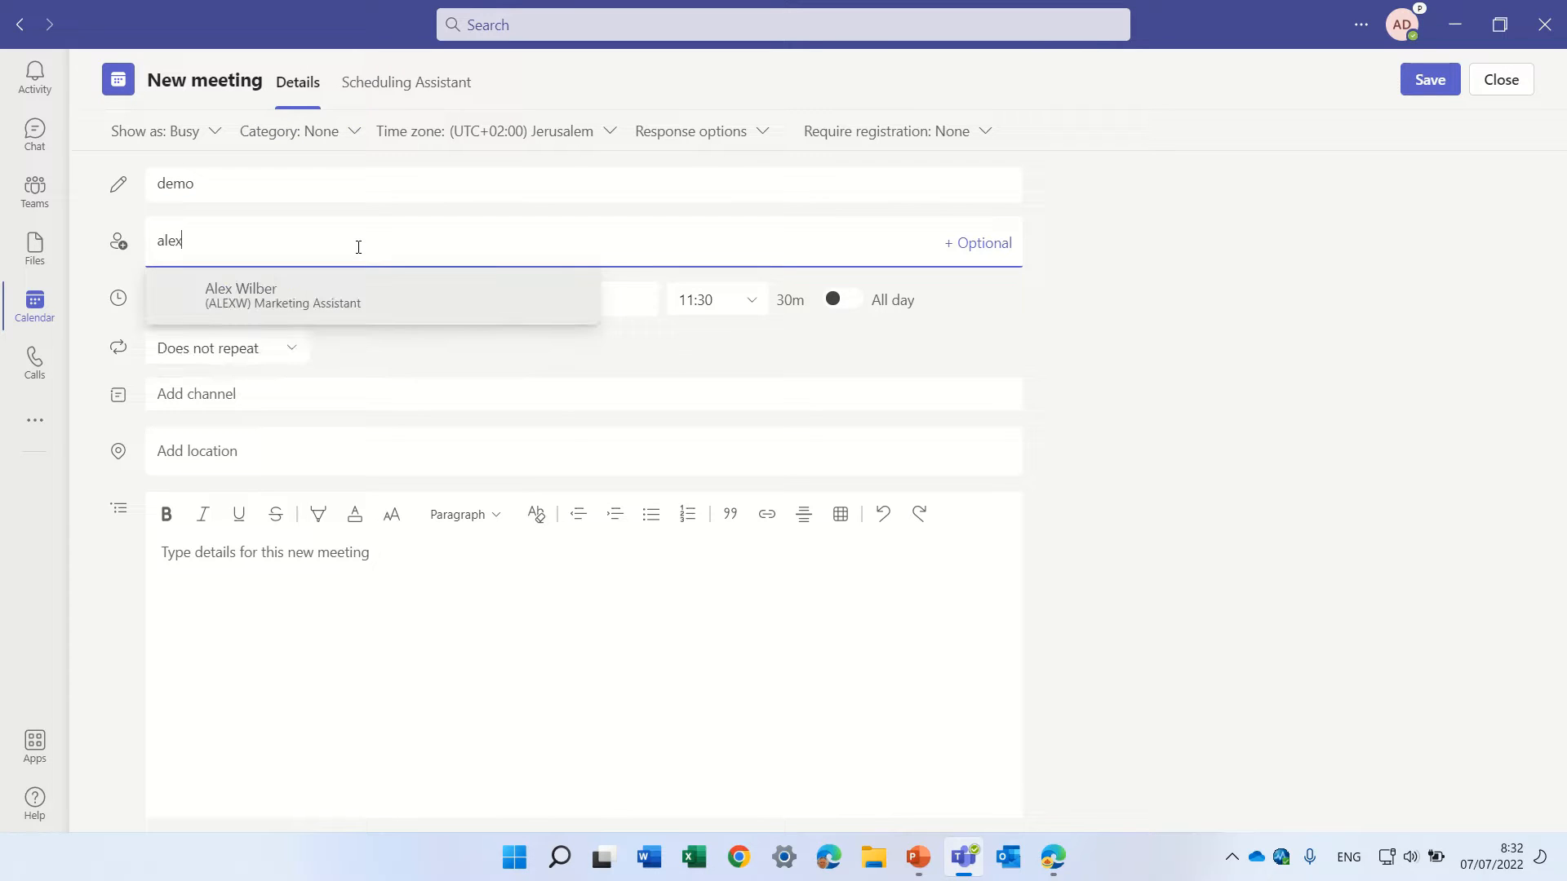
{"action": "left_click", "coordinate": [419, 309]}
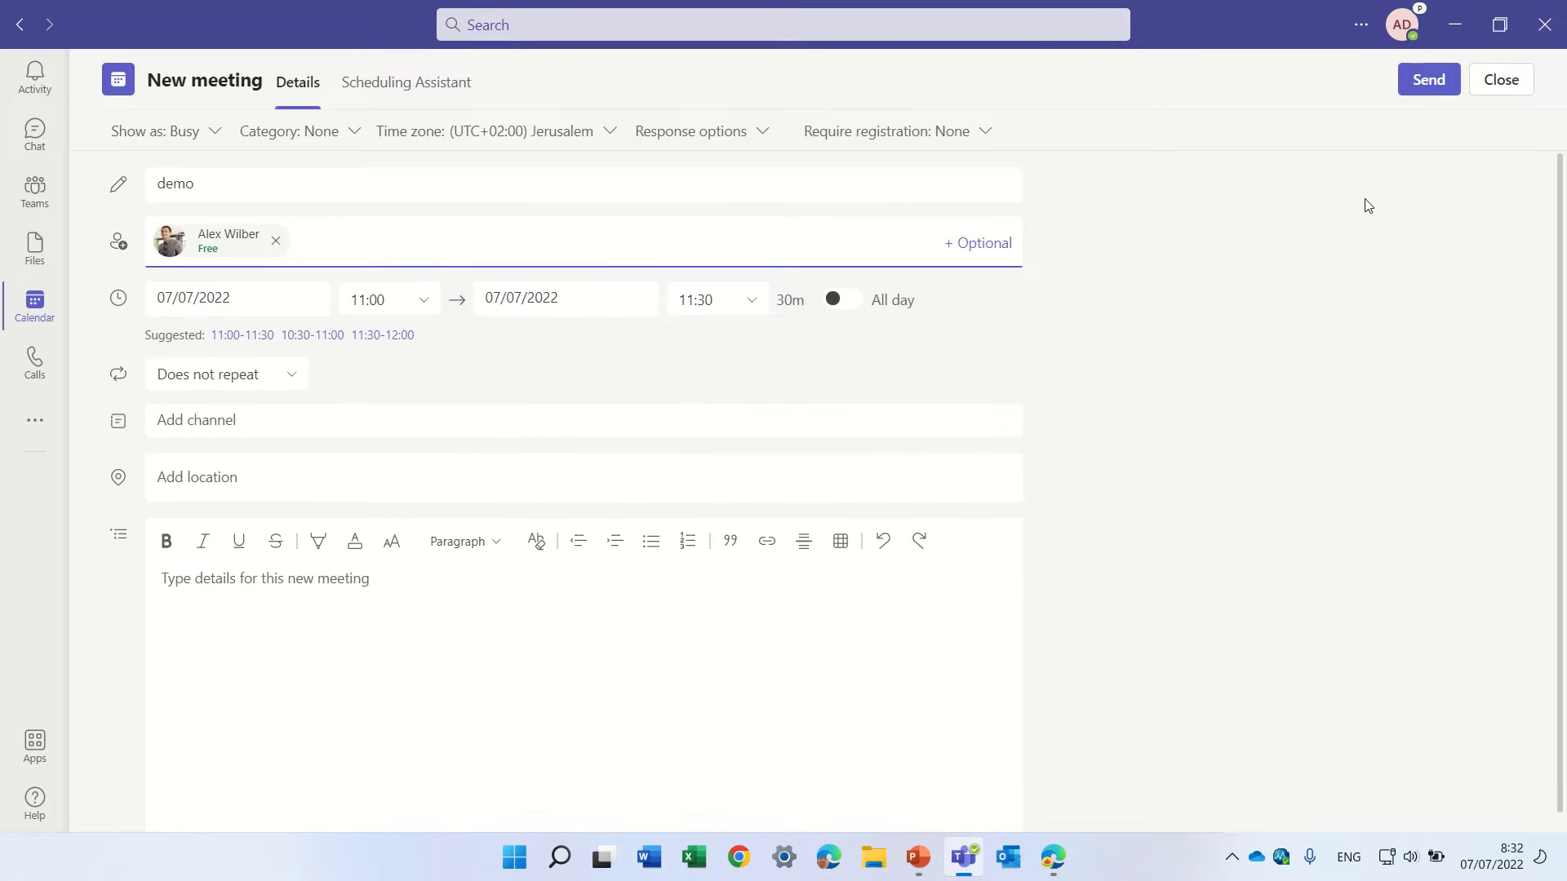
{"action": "left_click", "coordinate": [1430, 79]}
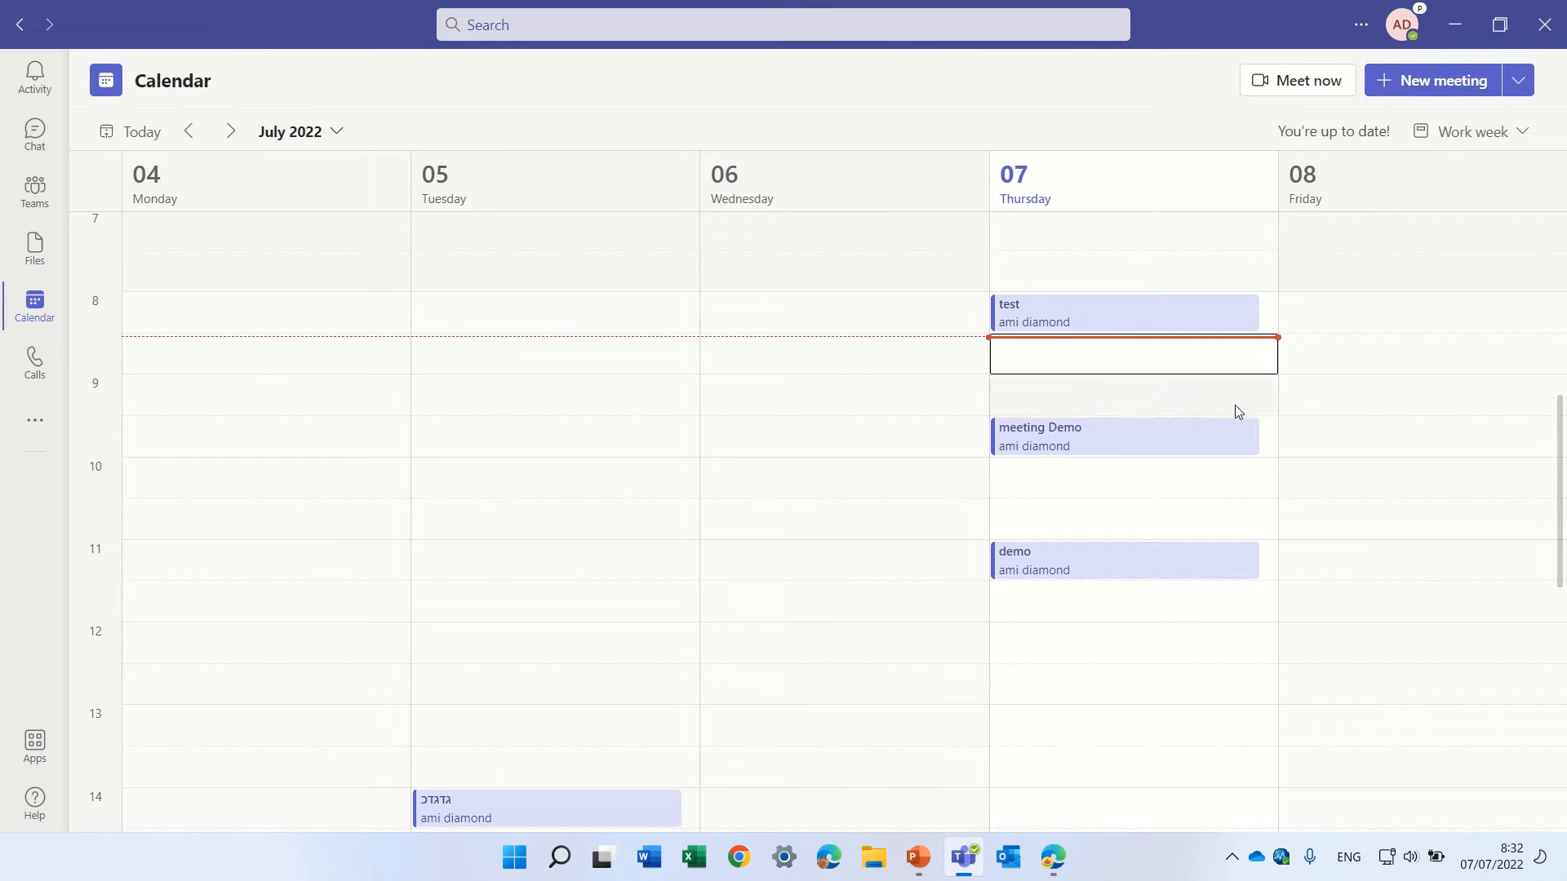
Join the demo meeting from its calendar card through the pre-join screen.
{"action": "left_click", "coordinate": [1063, 575]}
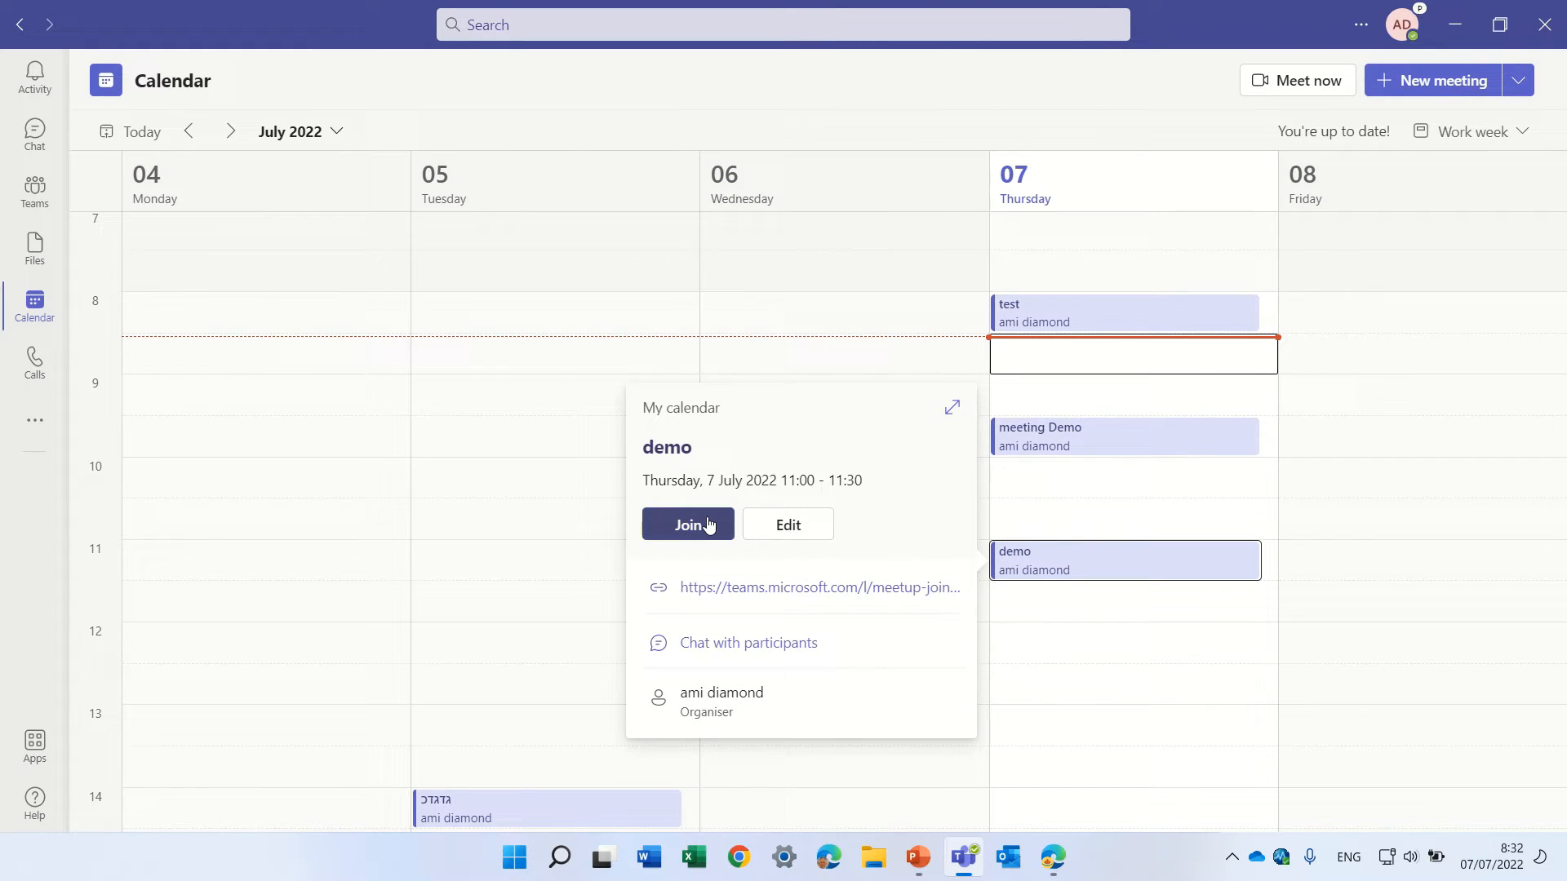
{"action": "left_click", "coordinate": [690, 524]}
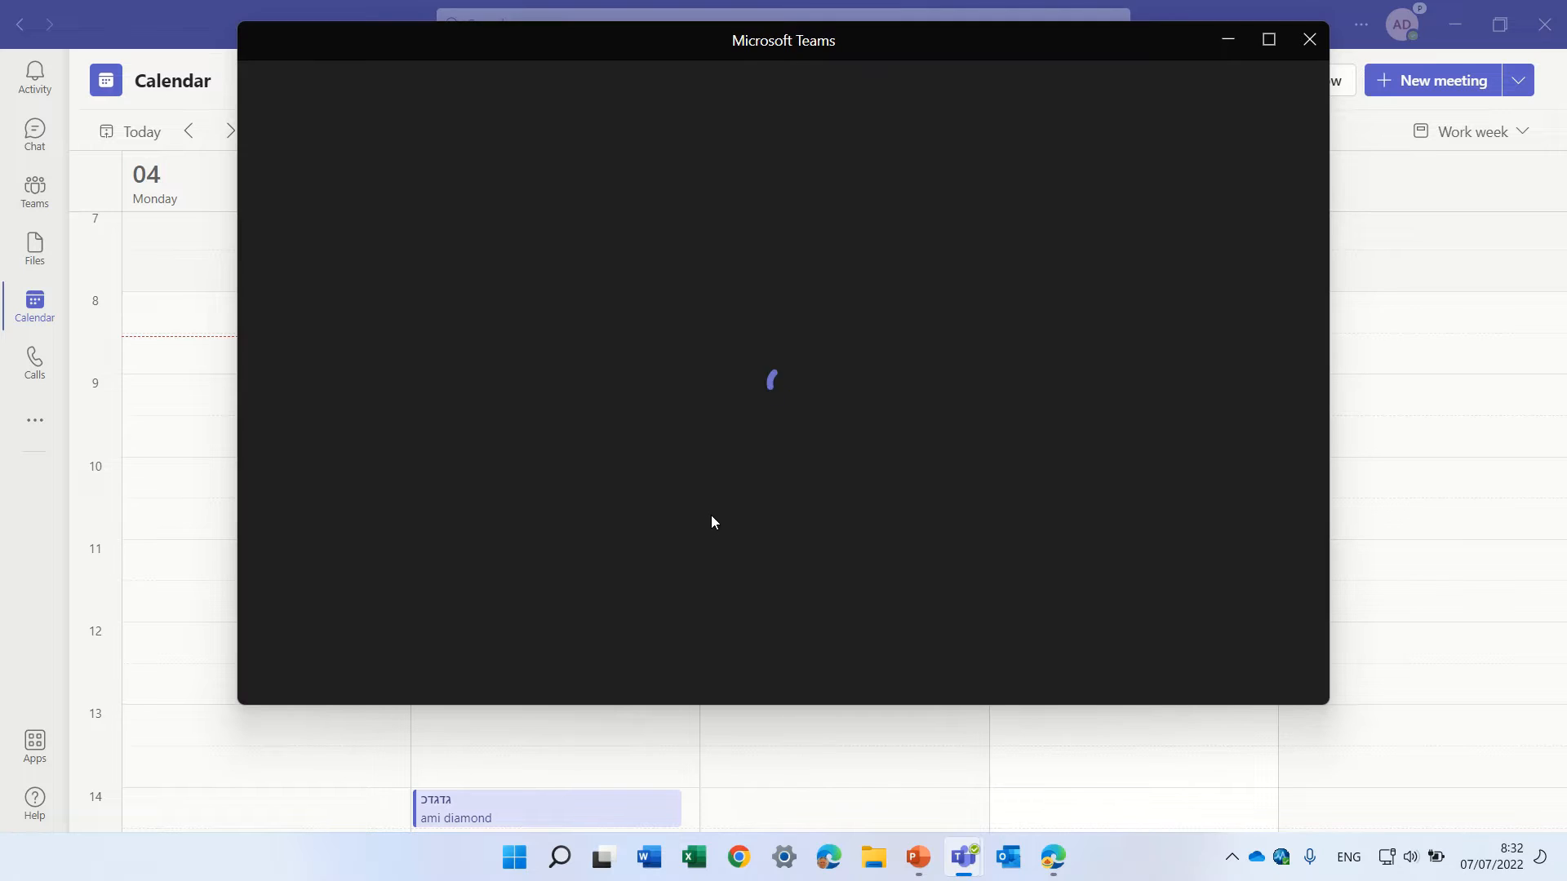
{"action": "left_click", "coordinate": [1246, 629]}
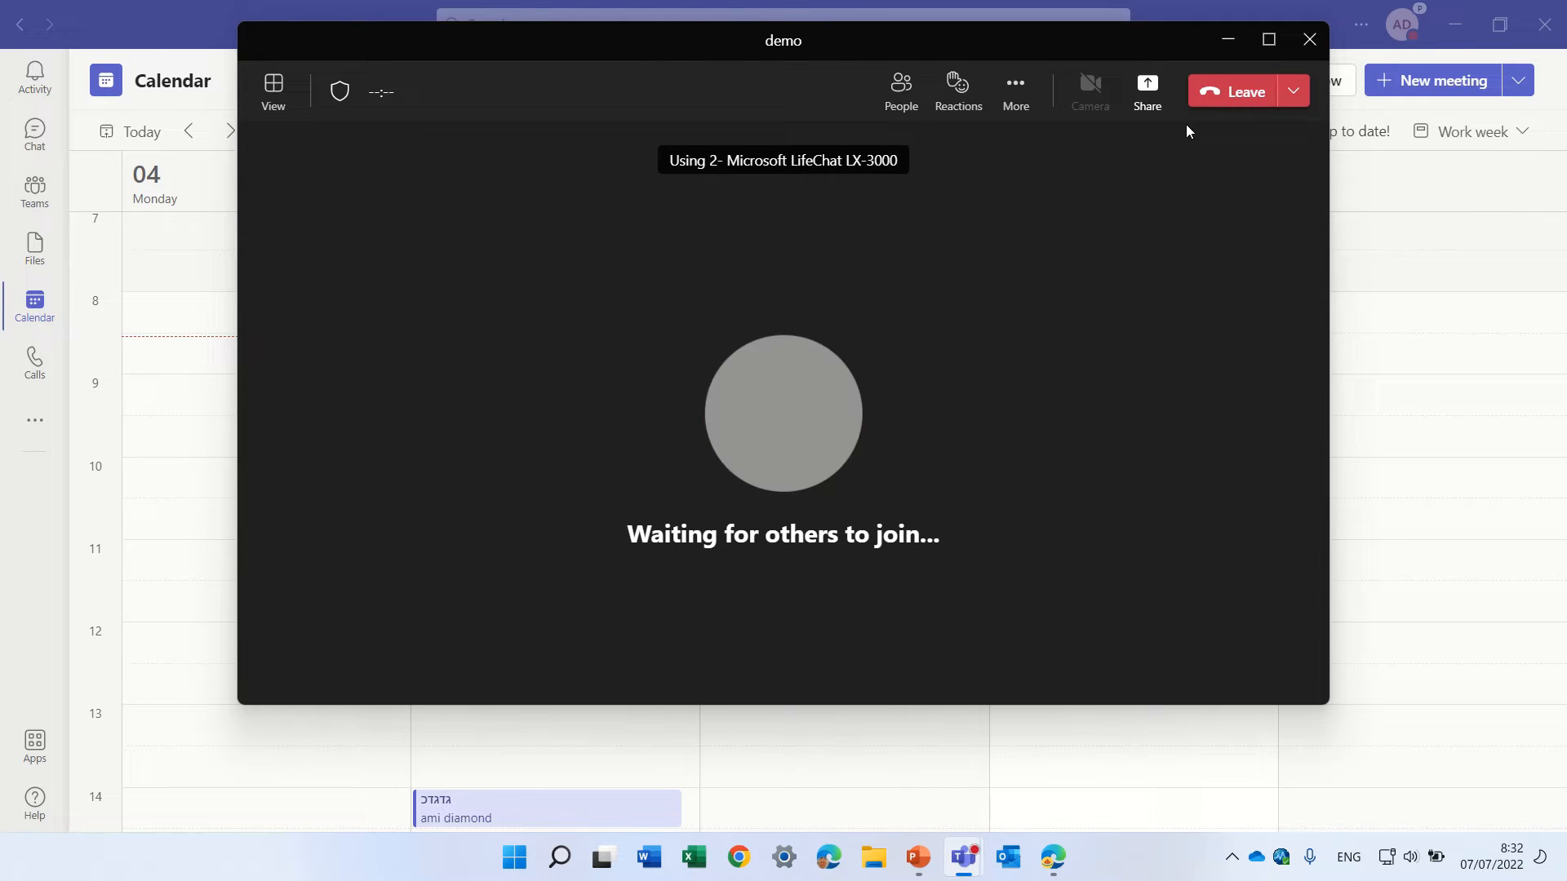
Share a Microsoft Whiteboard with the meeting participants.
{"action": "left_click", "coordinate": [1147, 98]}
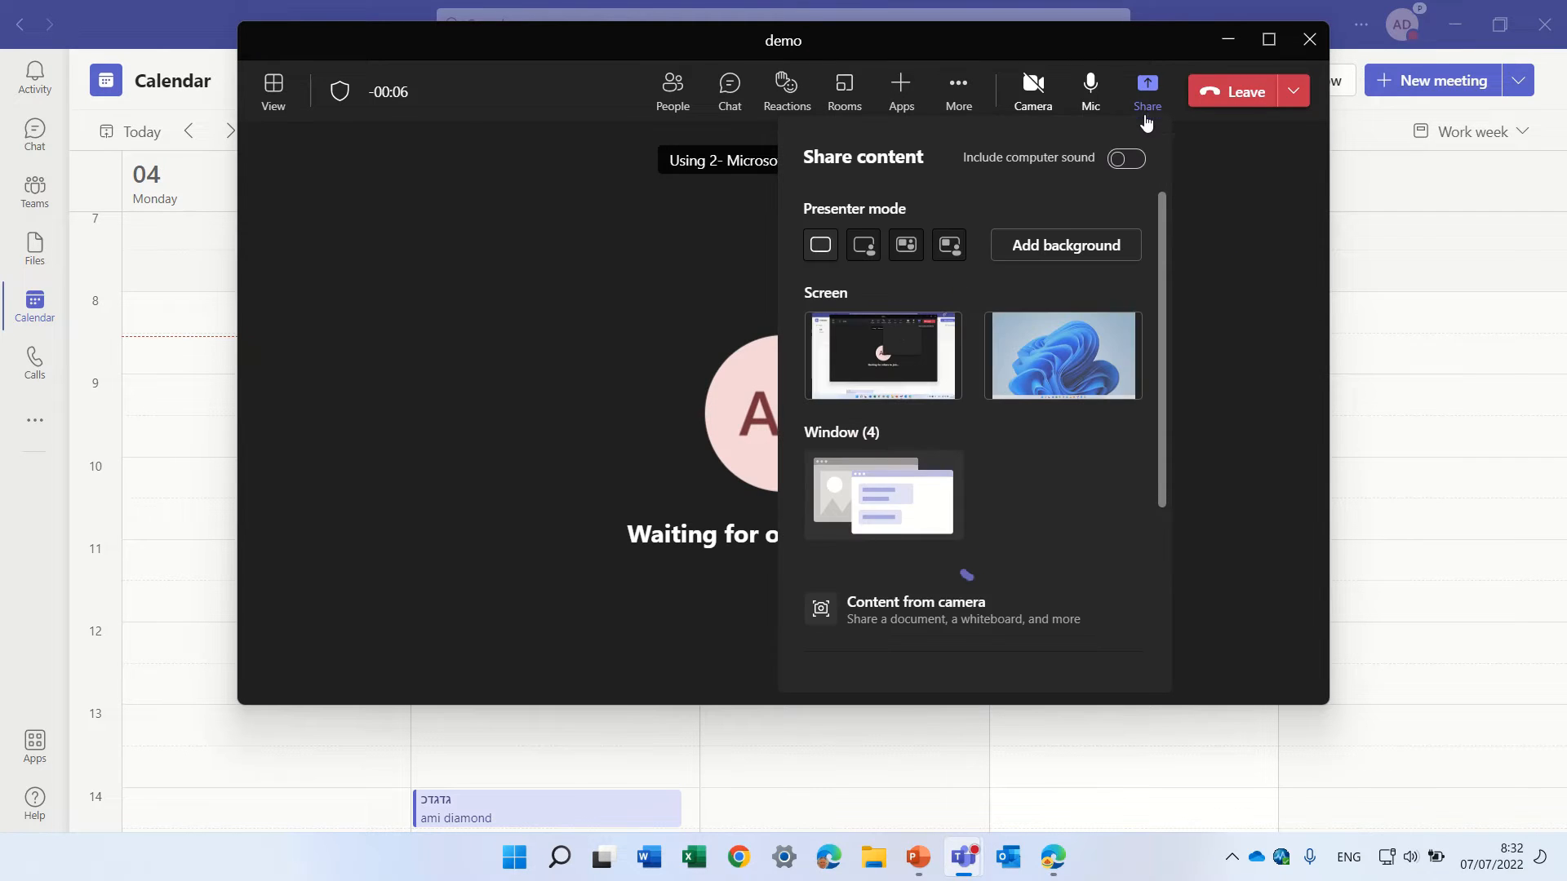
{"action": "scroll", "coordinate": [1006, 447], "scroll_direction": "down", "scroll_amount": 2}
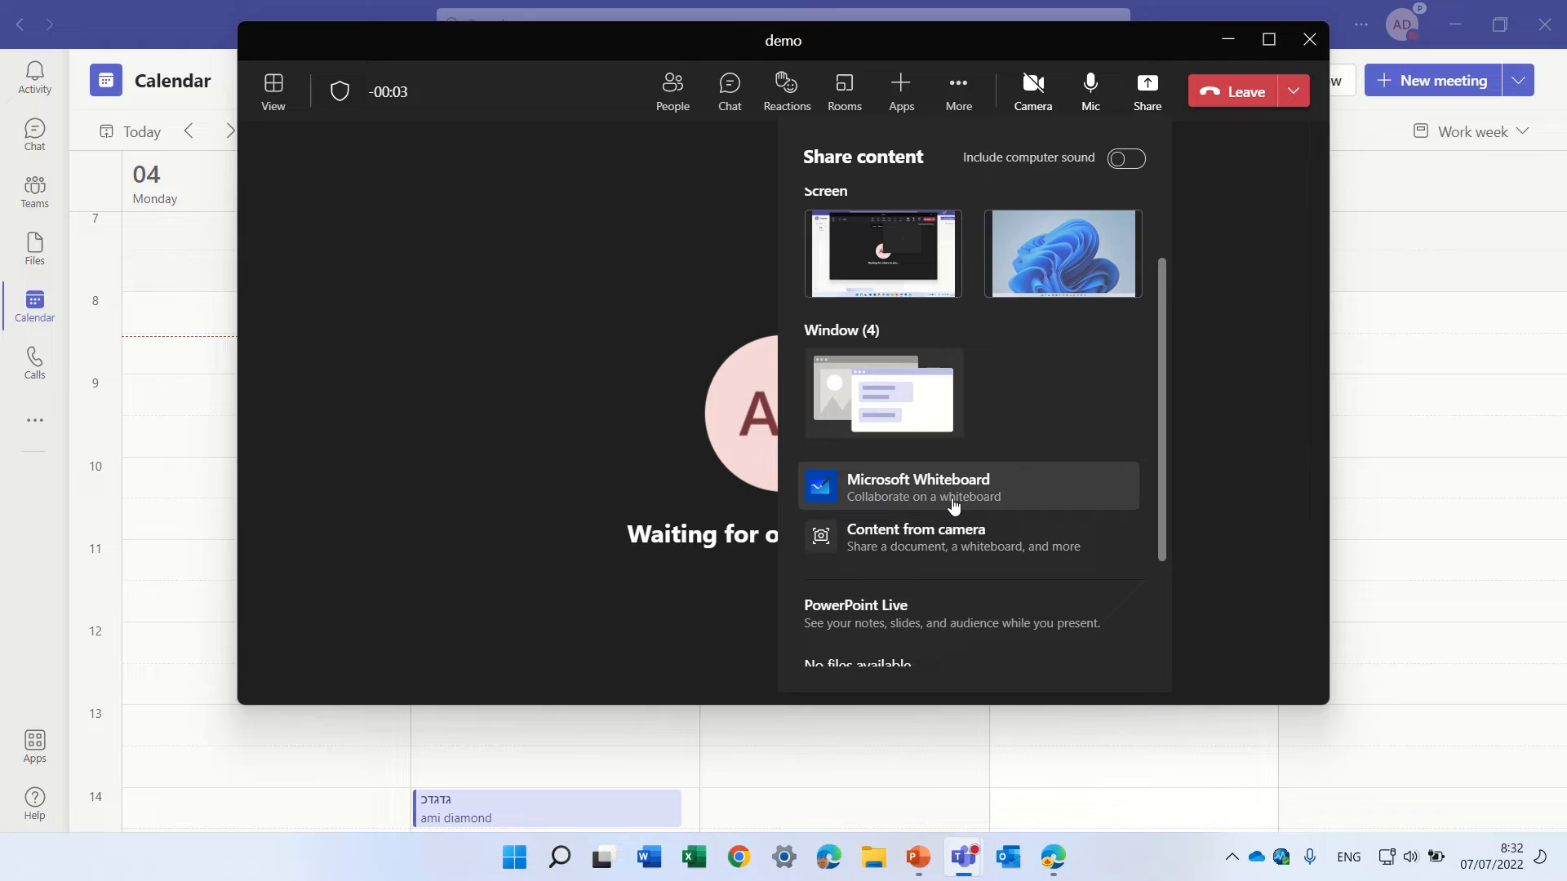
{"action": "left_click", "coordinate": [960, 496]}
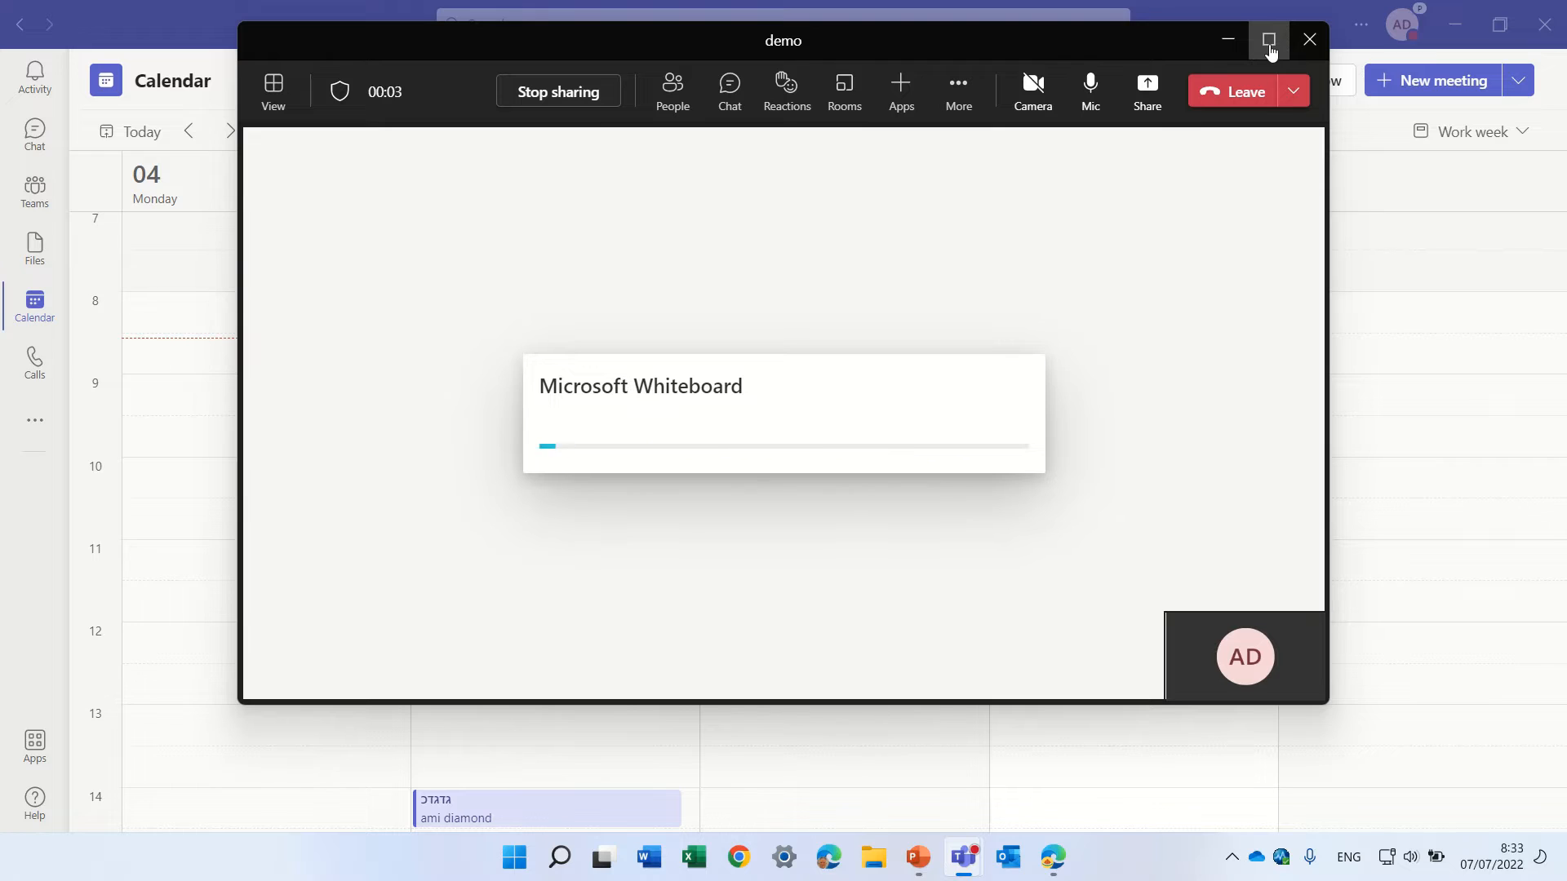
With the black pen, sketch a circle, an arrow to its right and a square after it.
{"action": "left_click", "coordinate": [1268, 44]}
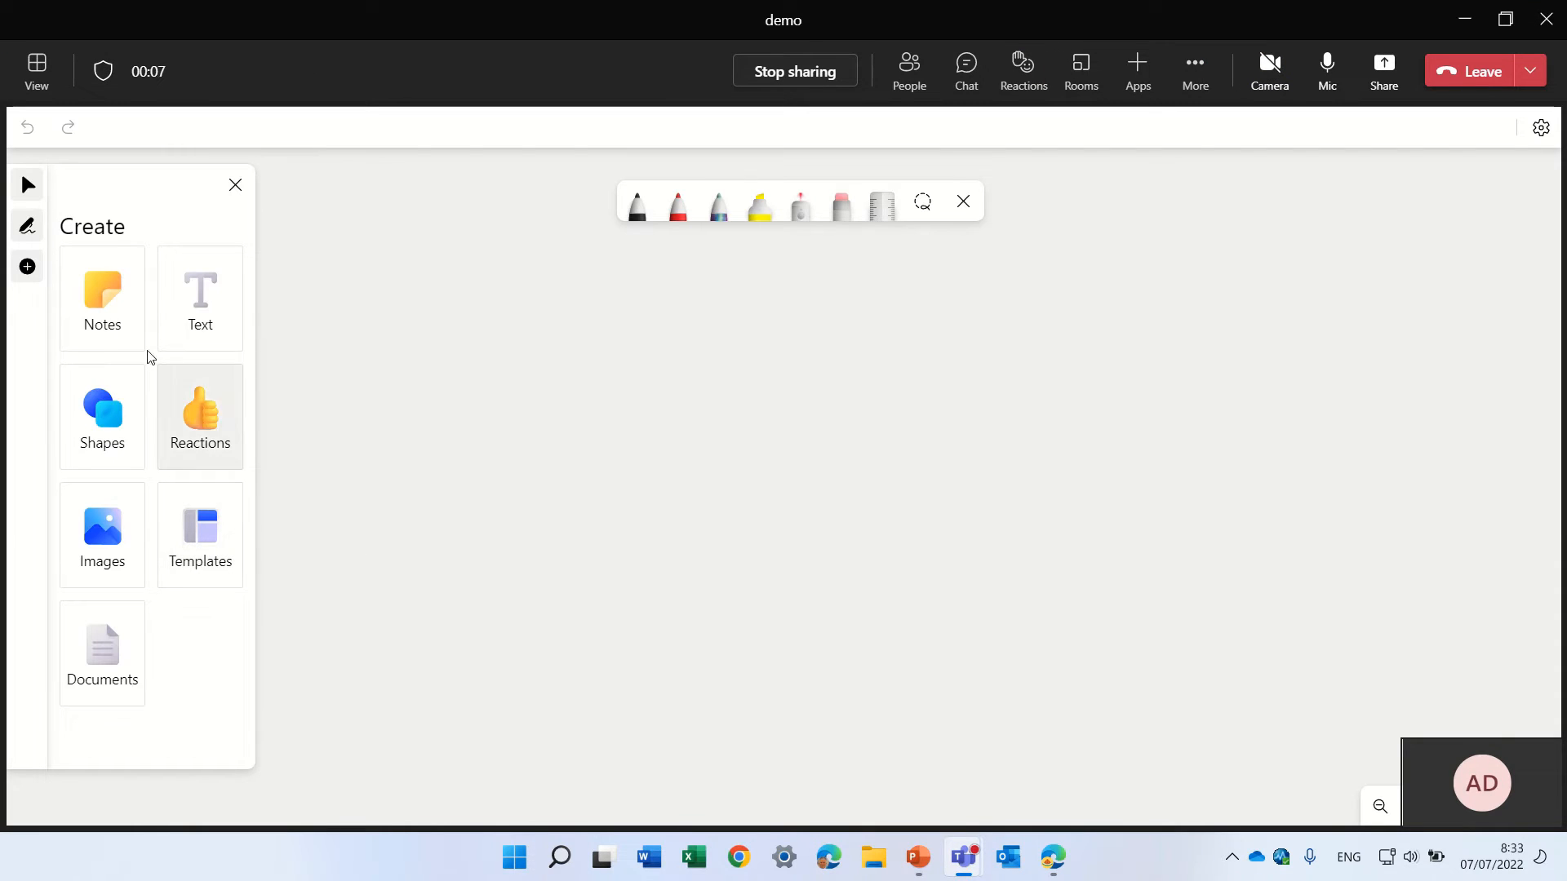
{"action": "left_click", "coordinate": [636, 206]}
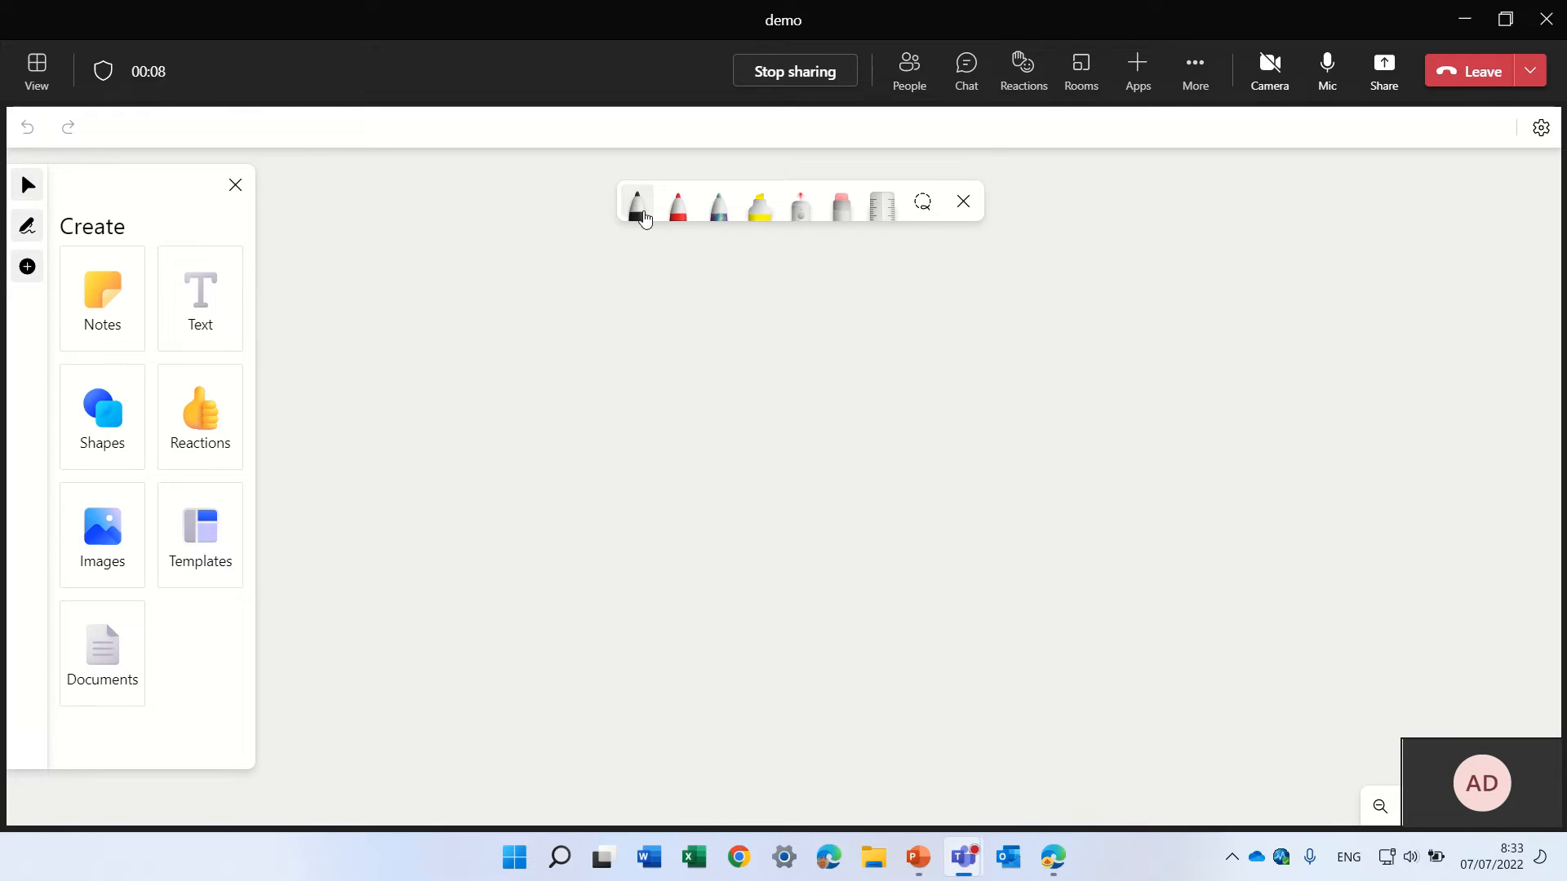
{"action": "left_click_drag", "start_coordinate": [594, 342], "coordinate": [629, 405]}
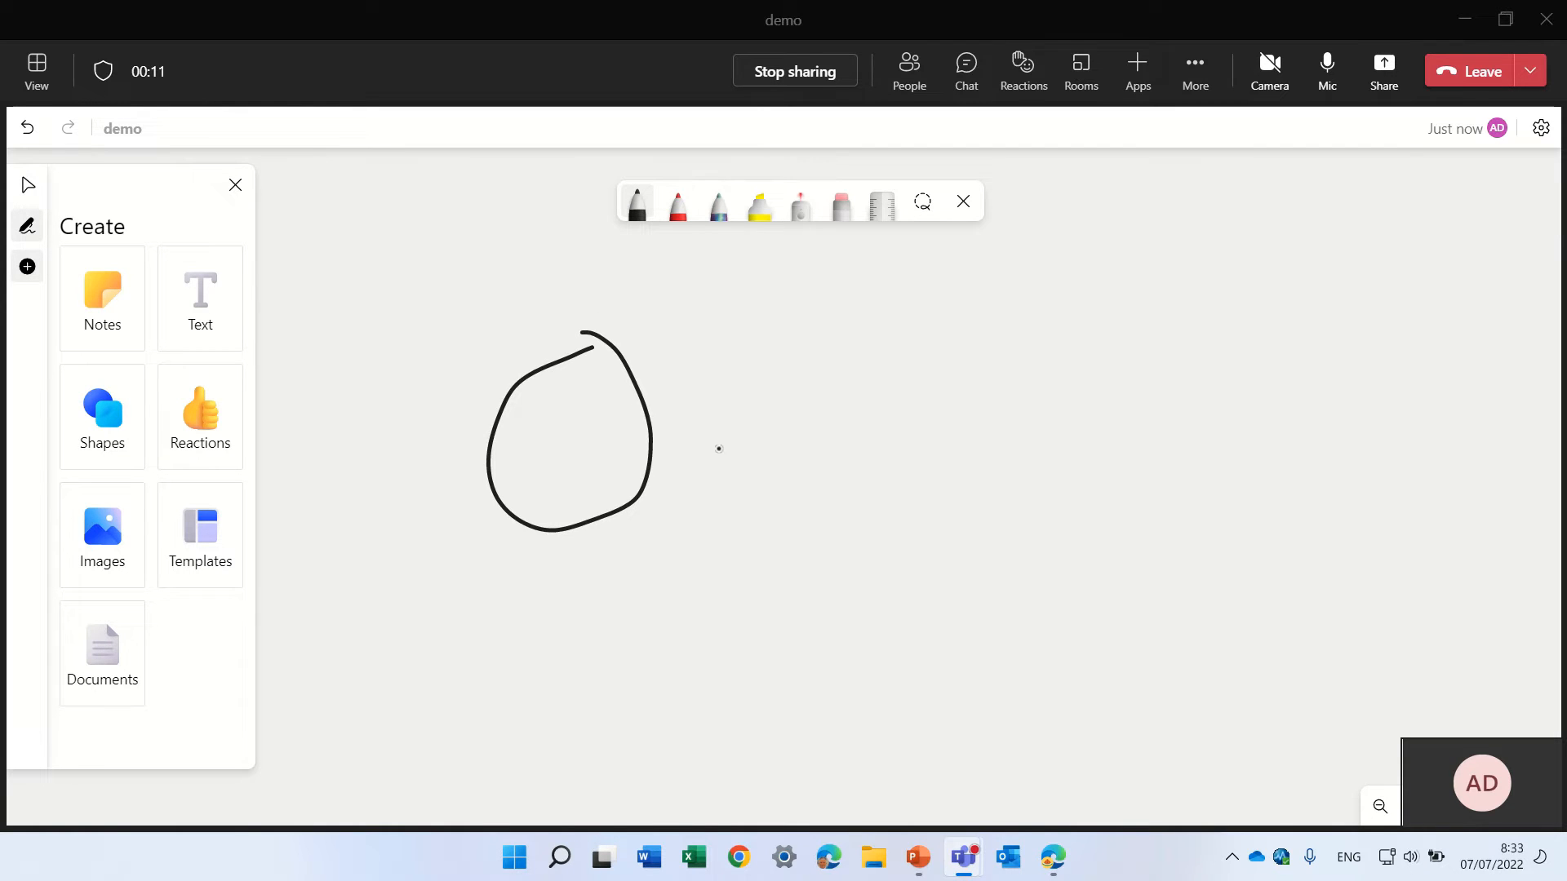
{"action": "mouse_move", "coordinate": [692, 451]}
{"action": "left_mouse_down"}
{"action": "mouse_move", "coordinate": [856, 430]}
{"action": "mouse_move", "coordinate": [842, 484]}
{"action": "left_mouse_up"}
{"action": "mouse_move", "coordinate": [963, 353]}
{"action": "left_mouse_down"}
{"action": "mouse_move", "coordinate": [953, 524]}
{"action": "mouse_move", "coordinate": [1148, 520]}
{"action": "left_mouse_up"}
{"action": "mouse_move", "coordinate": [1148, 521]}
{"action": "left_mouse_down"}
{"action": "mouse_move", "coordinate": [1117, 346]}
{"action": "mouse_move", "coordinate": [979, 352]}
{"action": "left_mouse_up"}
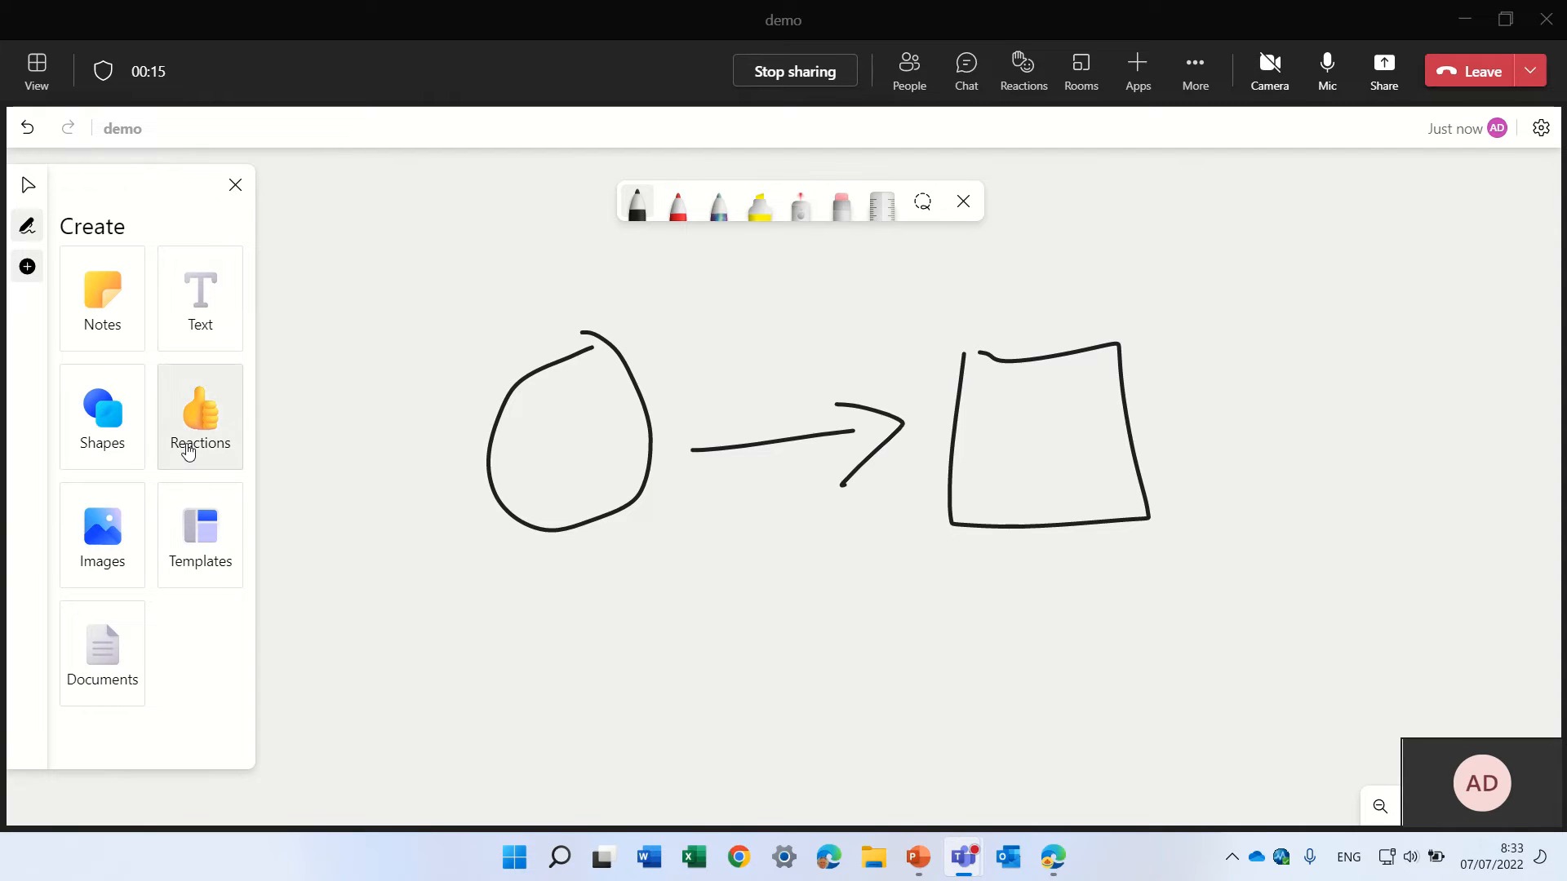
Stamp a heart reaction inside the square and deselect it.
{"action": "left_click", "coordinate": [199, 416]}
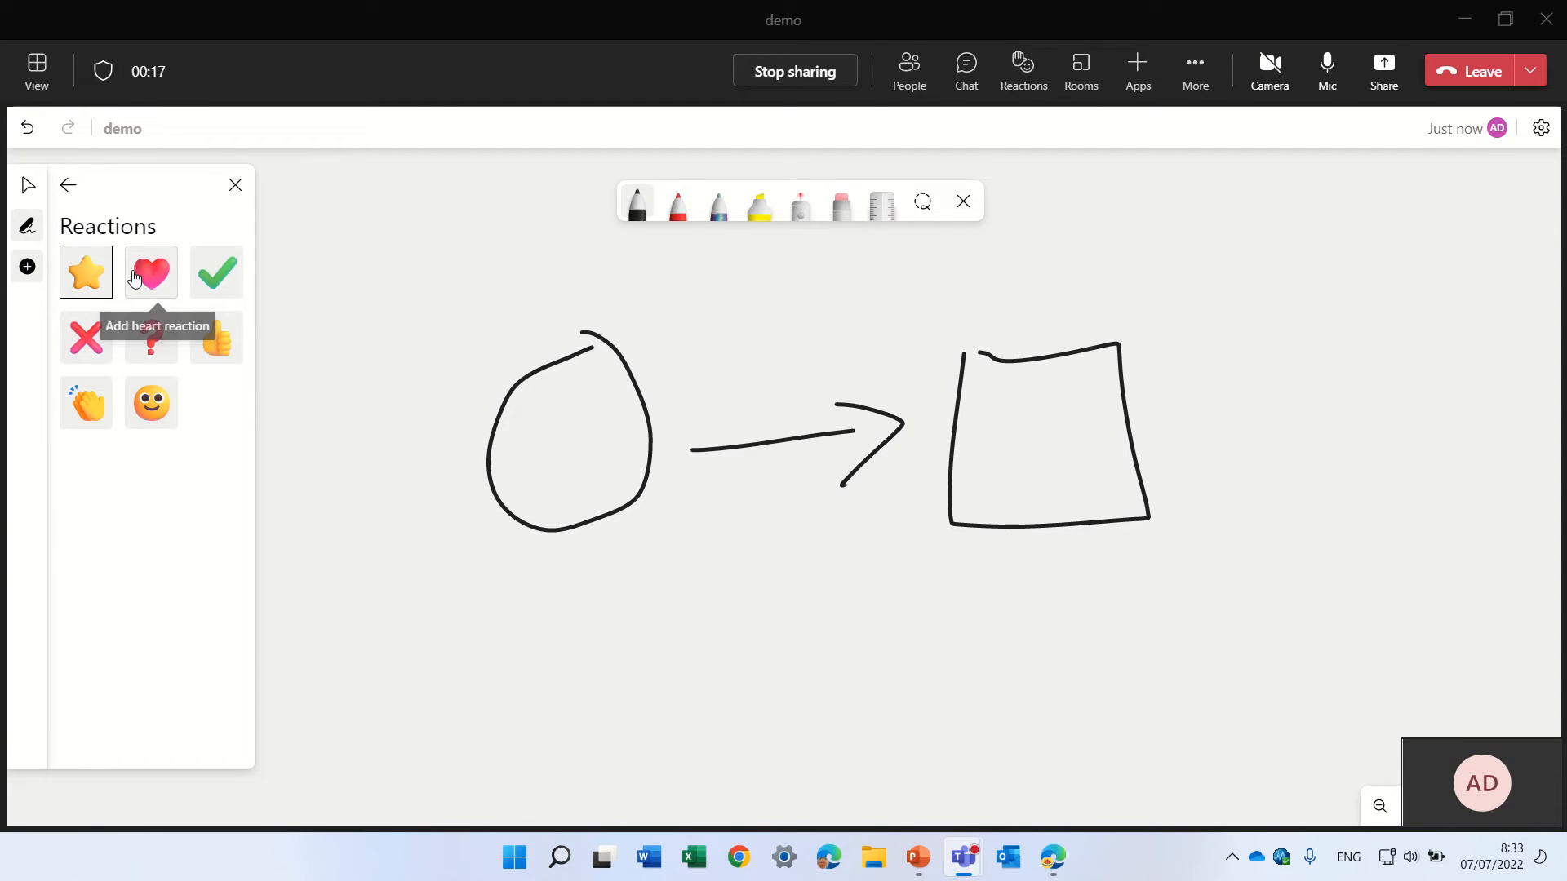
{"action": "left_click", "coordinate": [150, 273]}
{"action": "left_click", "coordinate": [1041, 433]}
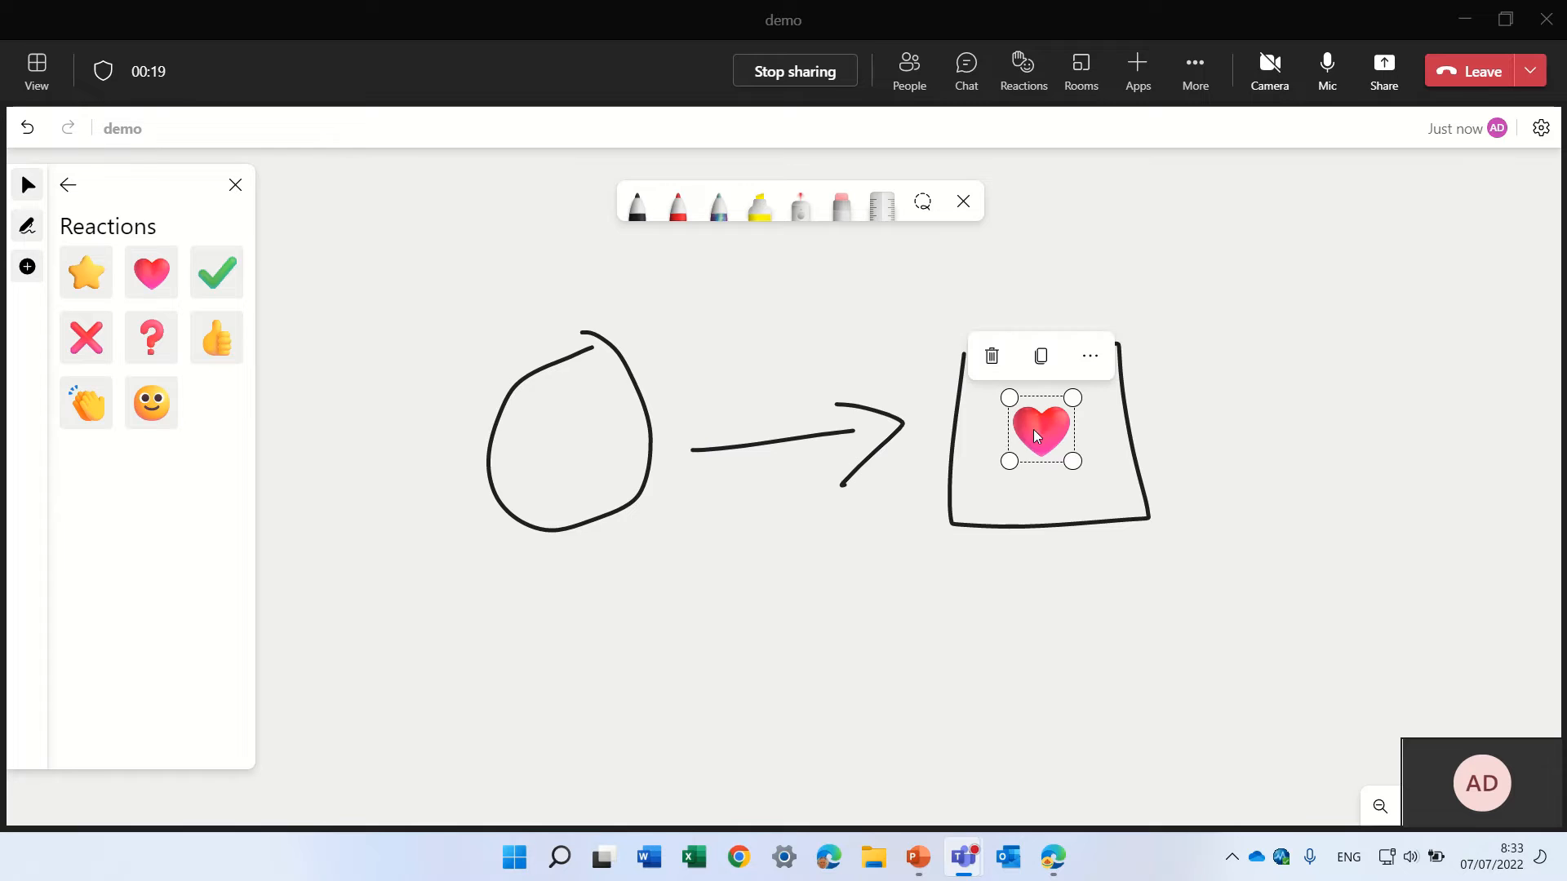
{"action": "left_click", "coordinate": [836, 512]}
{"action": "left_click", "coordinate": [1011, 425]}
{"action": "left_click", "coordinate": [1224, 367]}
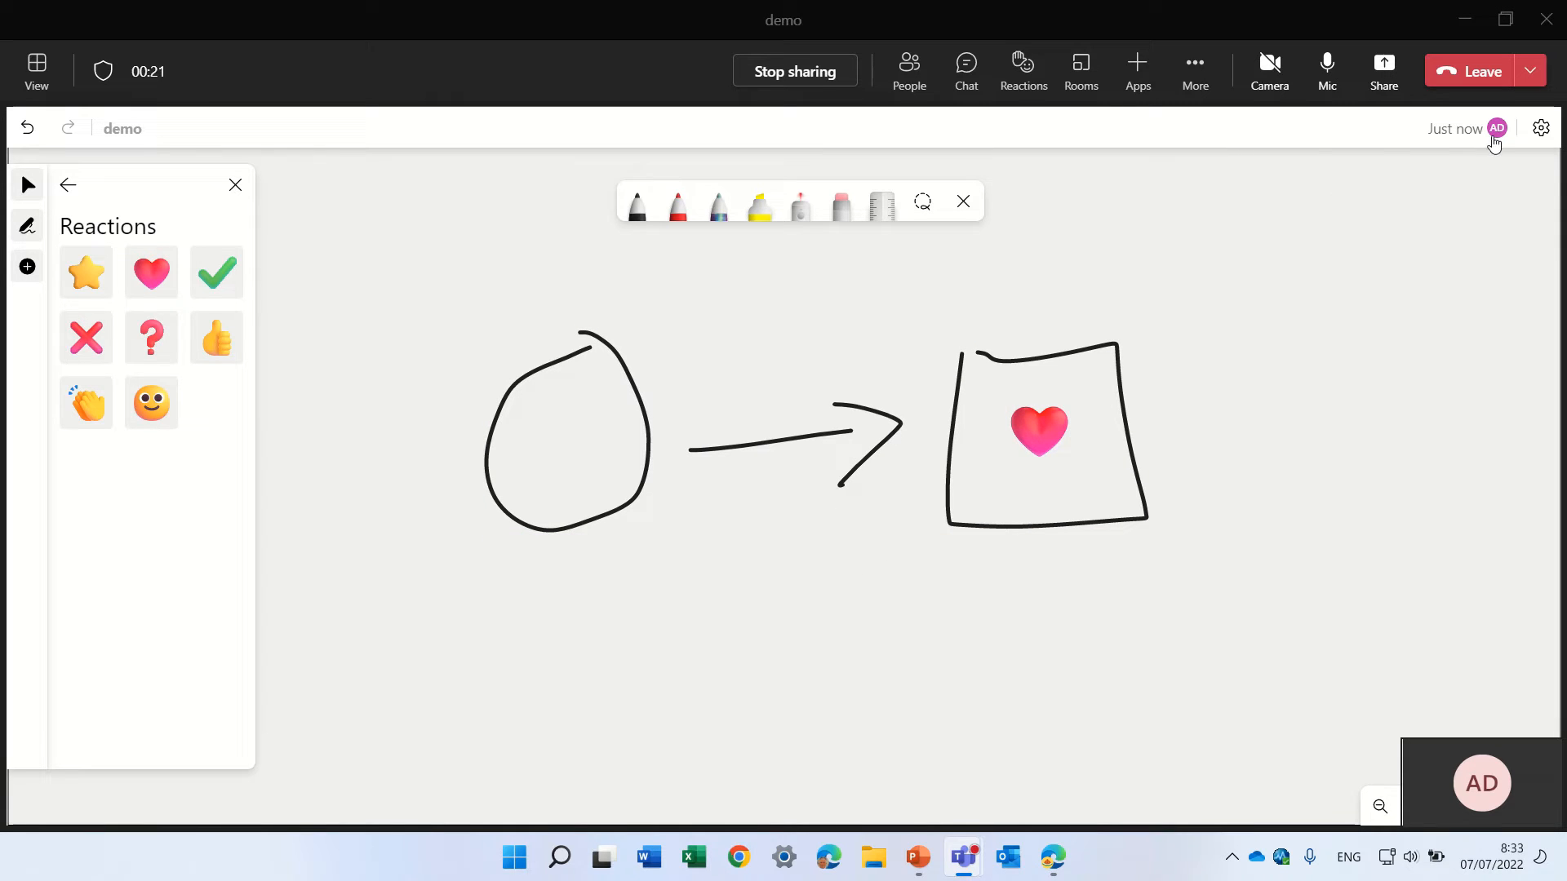
Review the whiteboard settings, then leave the meeting.
{"action": "left_click", "coordinate": [1540, 128]}
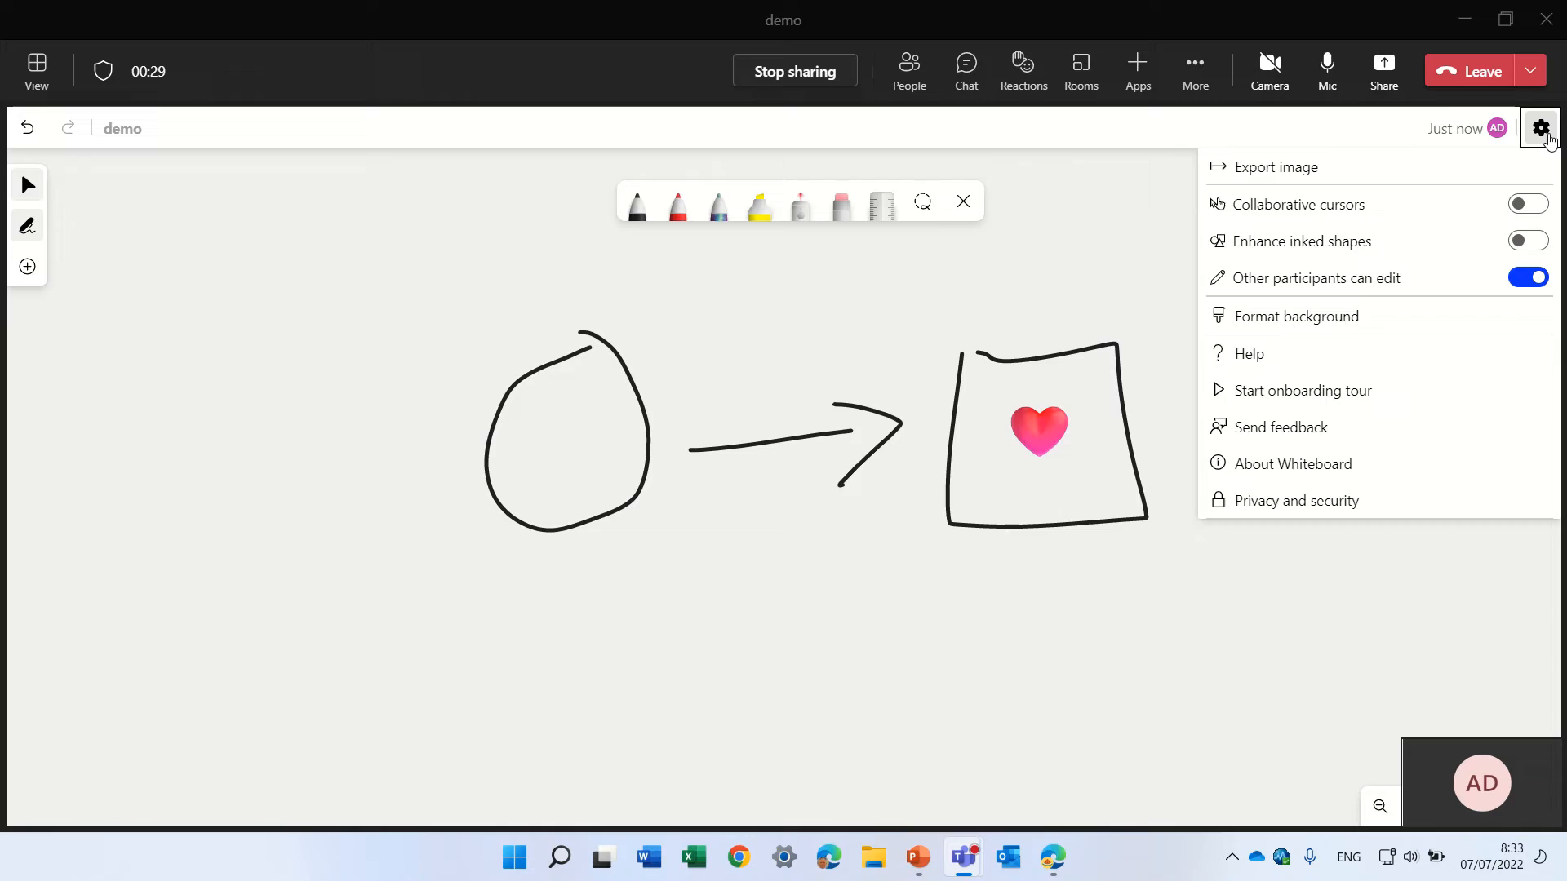
{"action": "left_click", "coordinate": [1542, 129]}
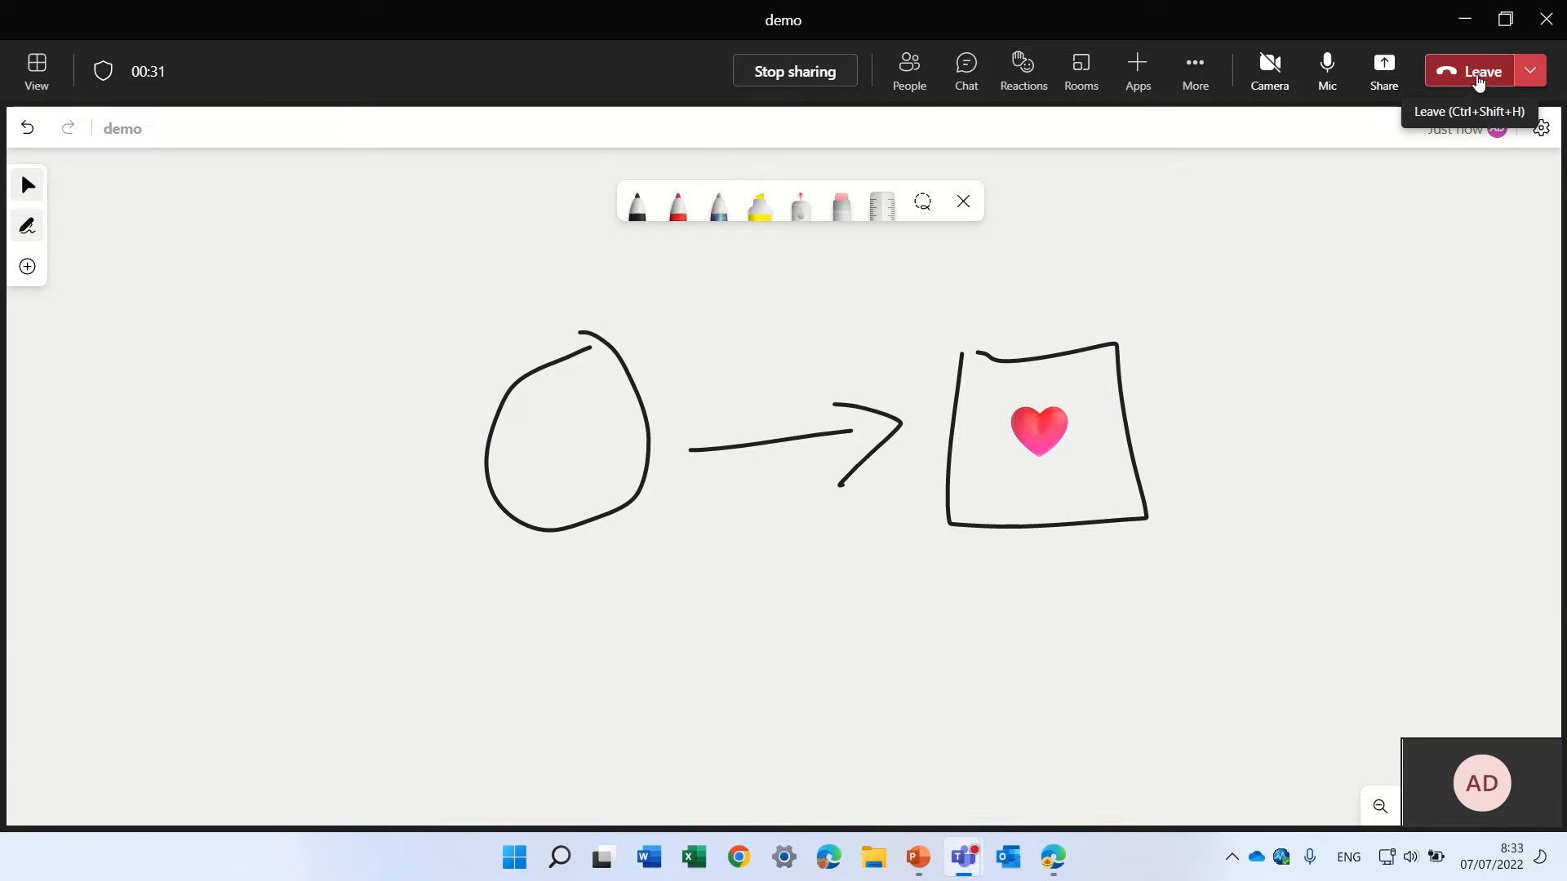
{"action": "left_click", "coordinate": [1477, 72]}
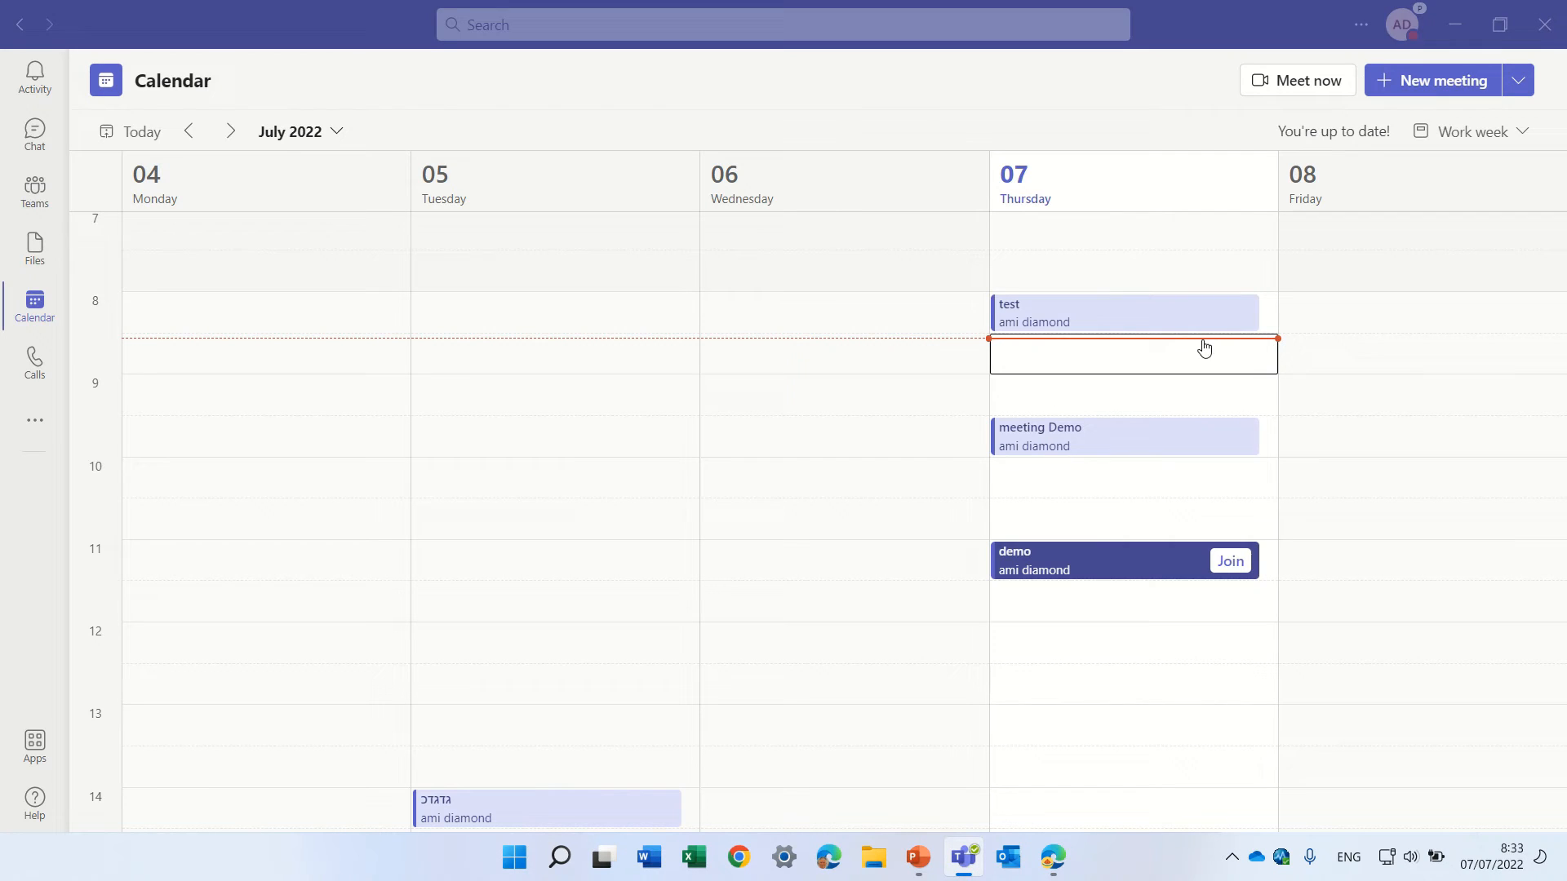
Review the demo meeting's saved whiteboard sketch in its Whiteboard tab, then return to the calendar.
{"action": "left_click", "coordinate": [1065, 572]}
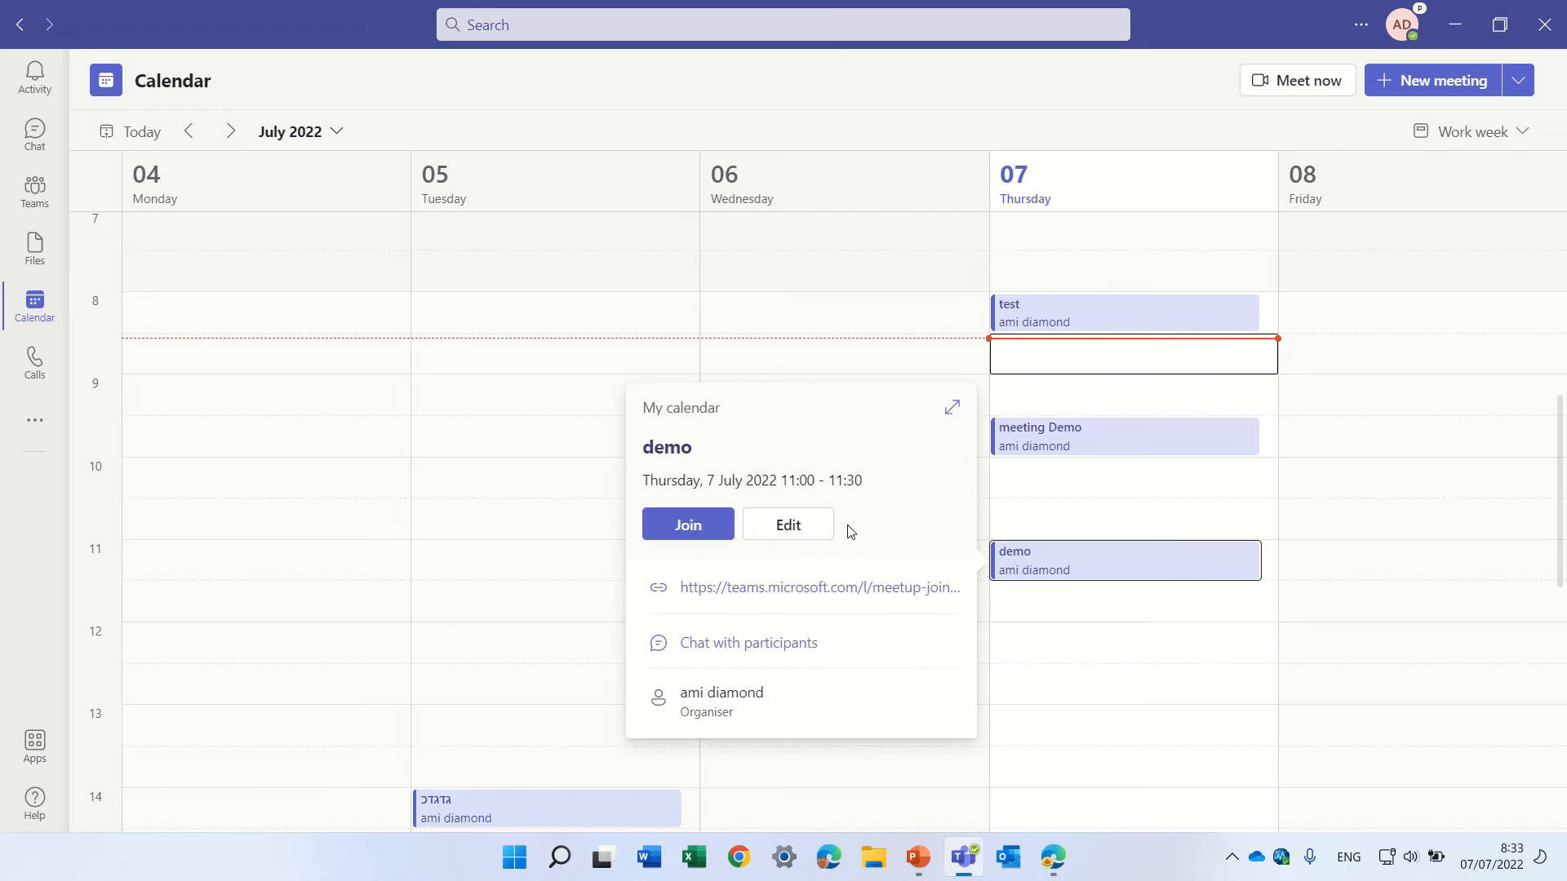
{"action": "left_click", "coordinate": [802, 531]}
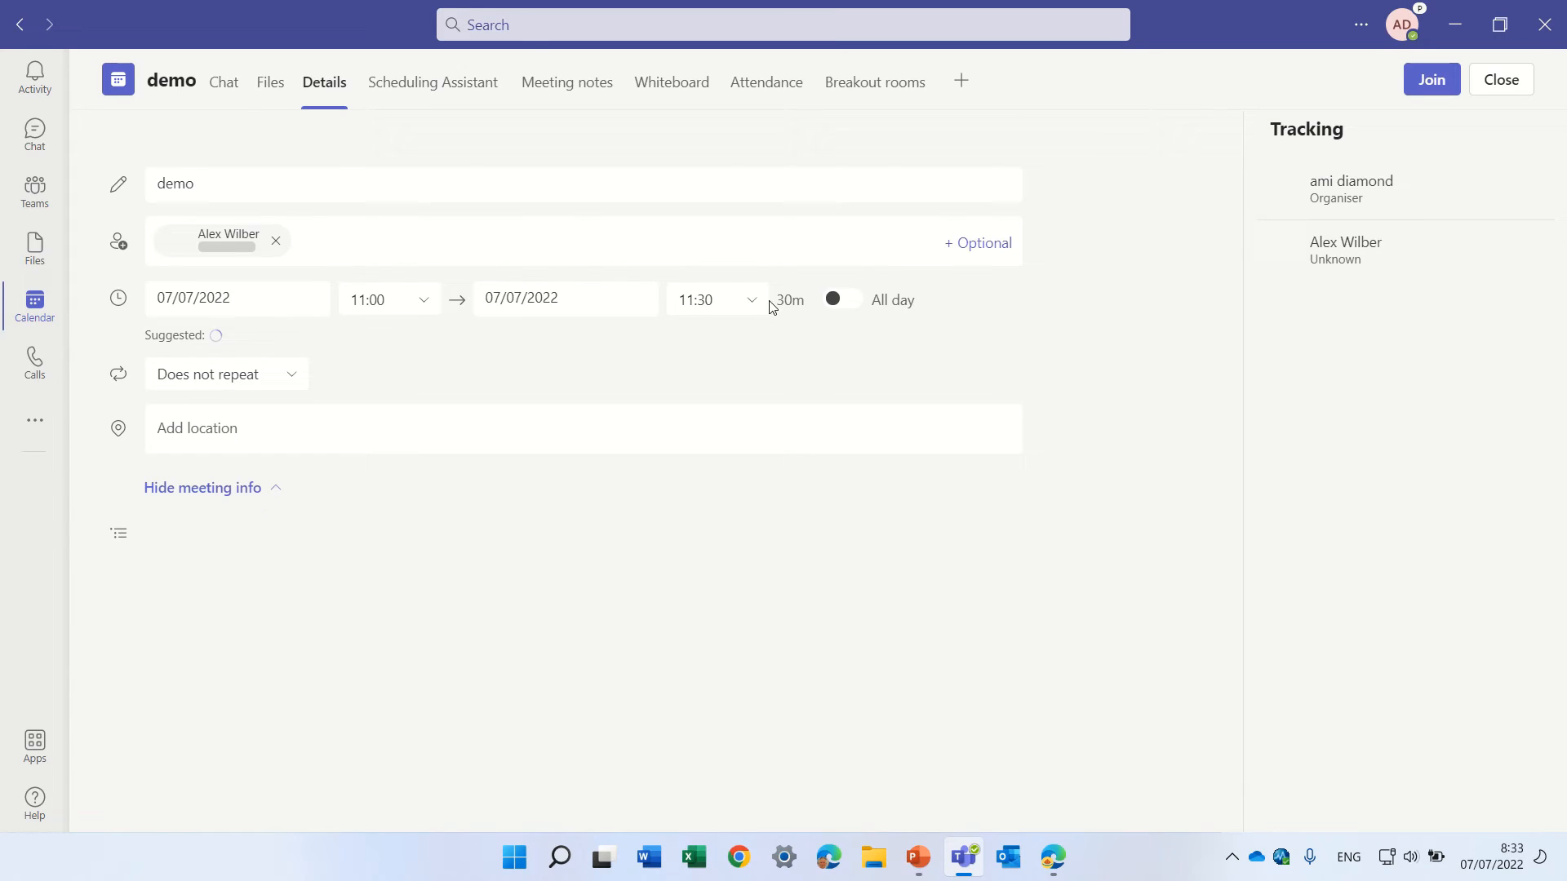
{"action": "left_click", "coordinate": [693, 88]}
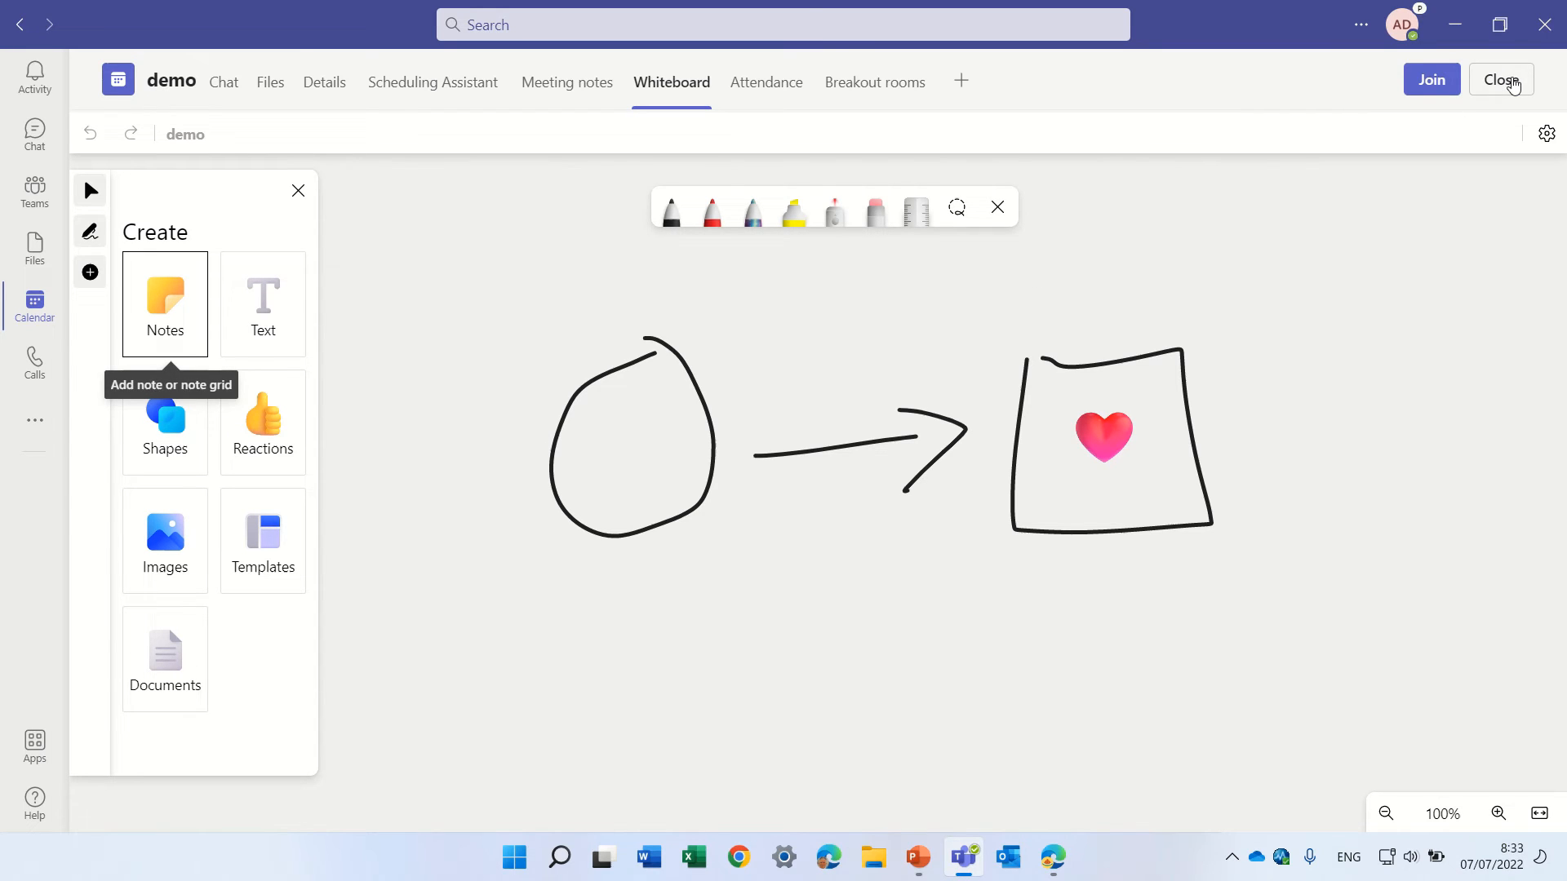
{"action": "left_click", "coordinate": [1502, 80]}
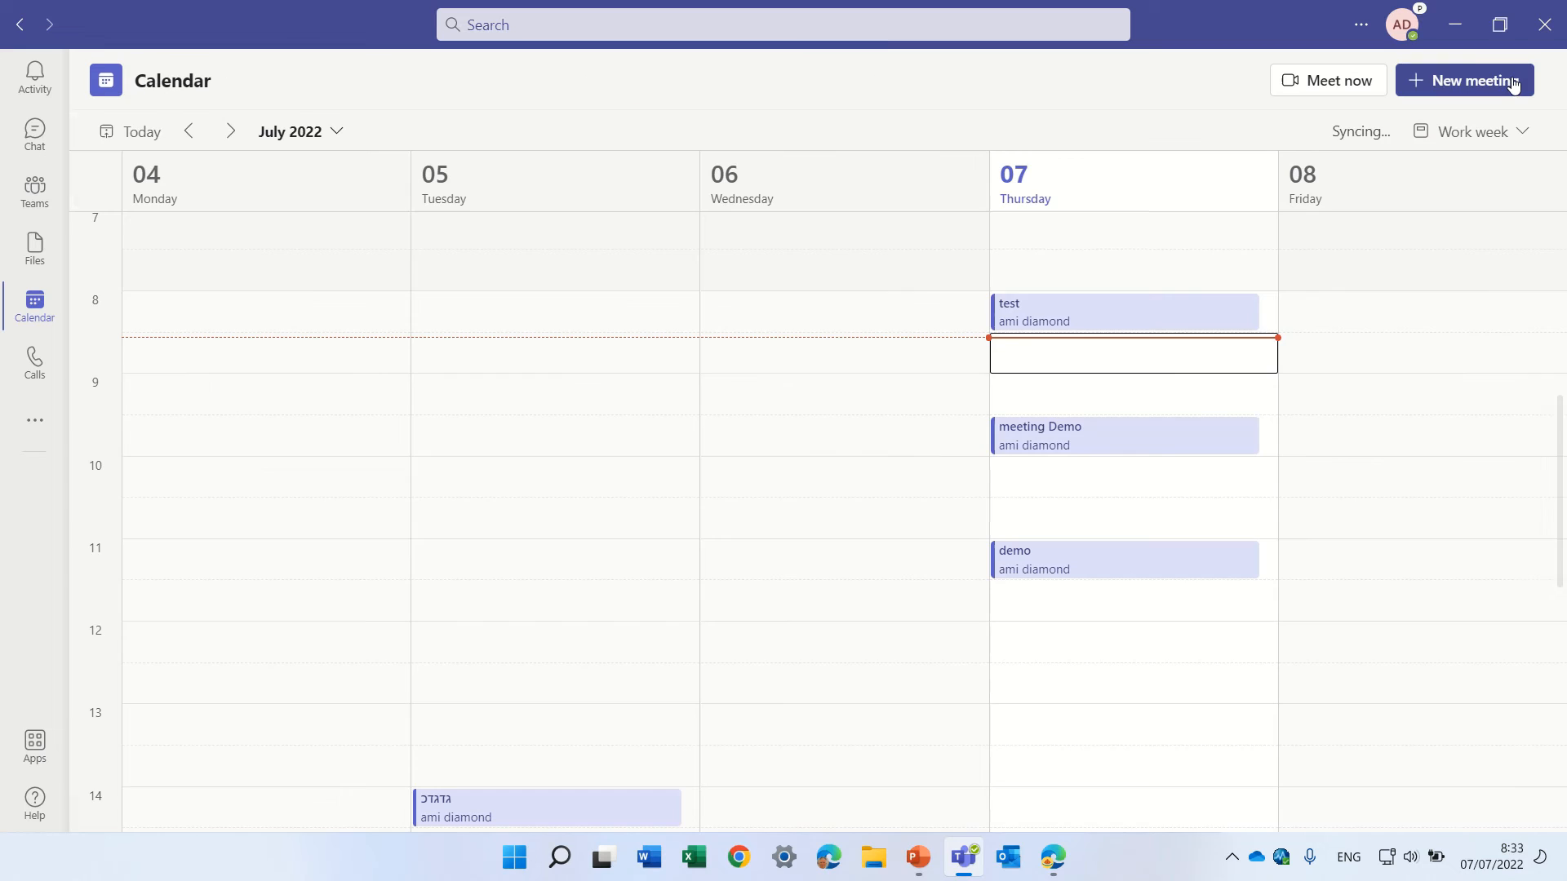
Minimise Teams and open the Whiteboards folder in OneDrive's My files.
{"action": "left_click", "coordinate": [1456, 25]}
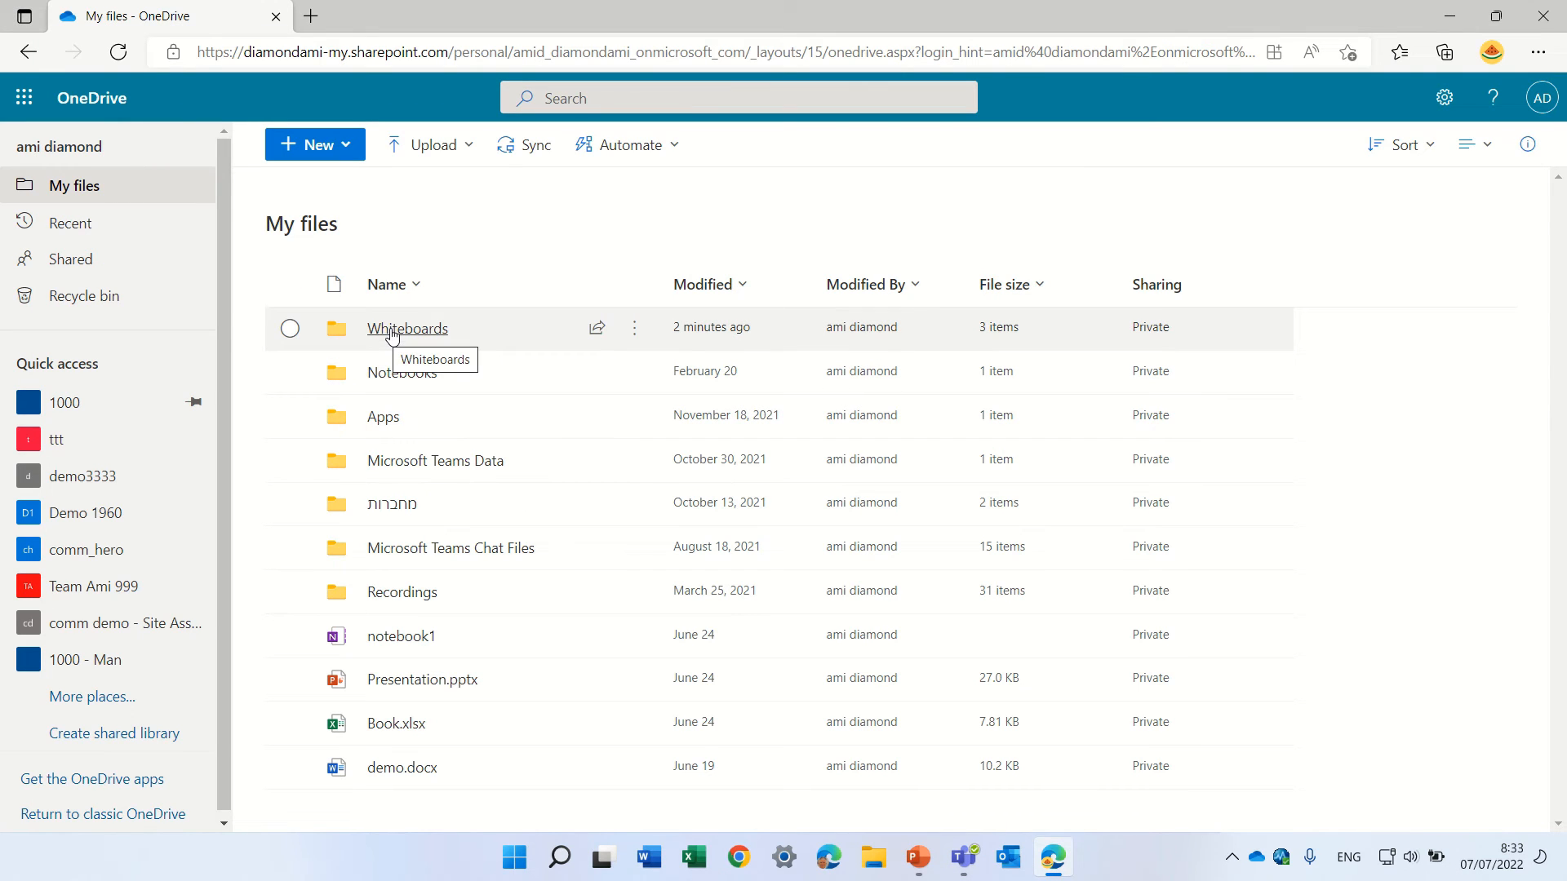
{"action": "mouse_move", "coordinate": [407, 328]}
{"action": "left_click", "coordinate": [392, 334]}
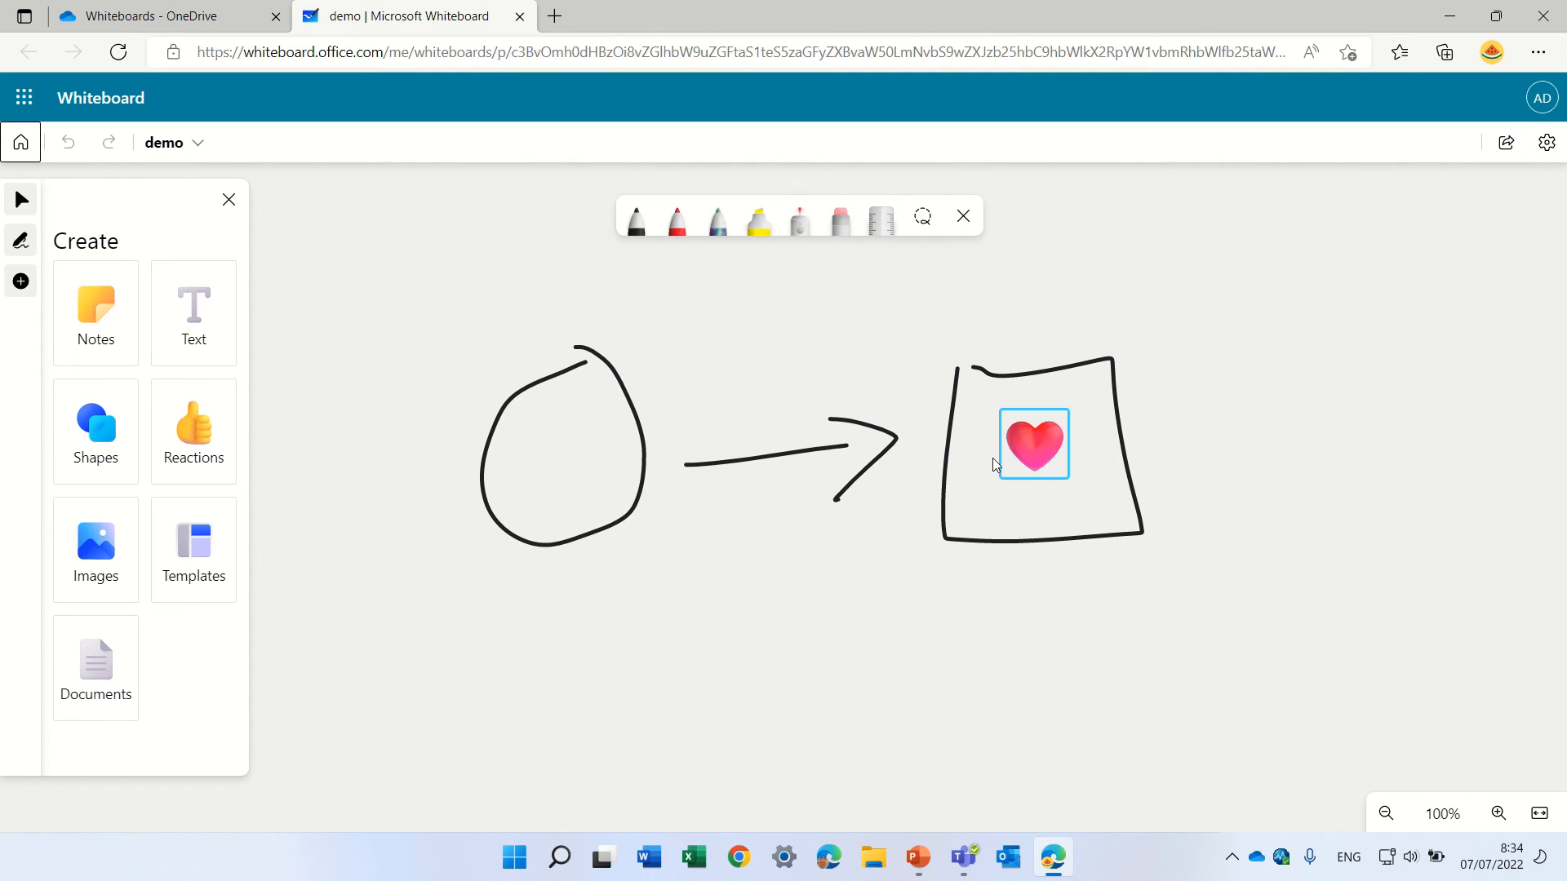
Place a smiley reaction above-left of the circle on the demo whiteboard.
{"action": "left_click", "coordinate": [194, 429]}
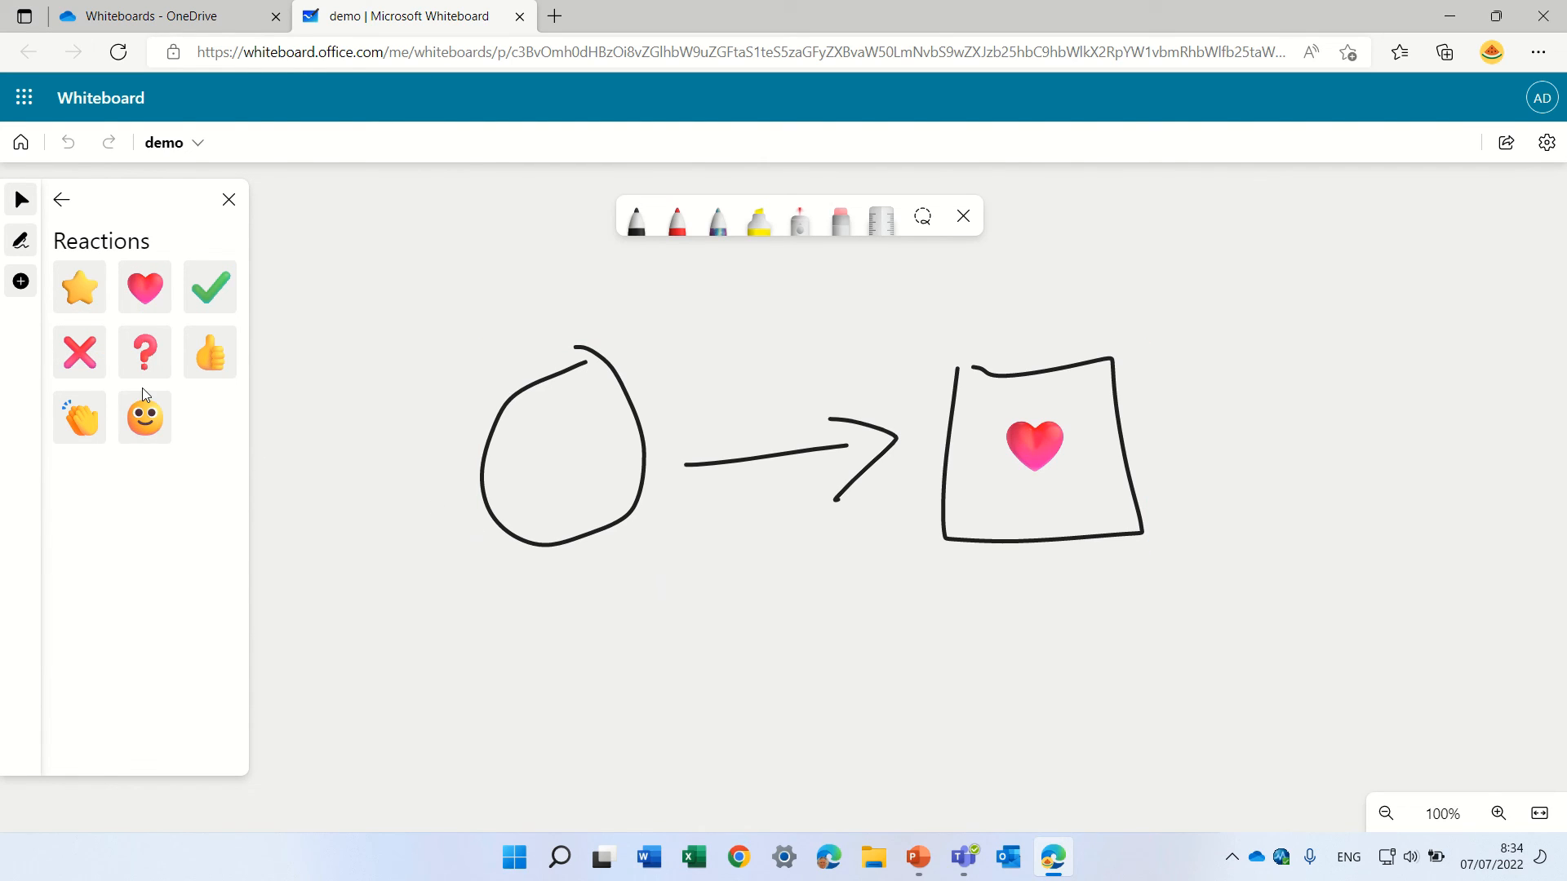
{"action": "left_click_drag", "start_coordinate": [145, 419], "coordinate": [432, 343]}
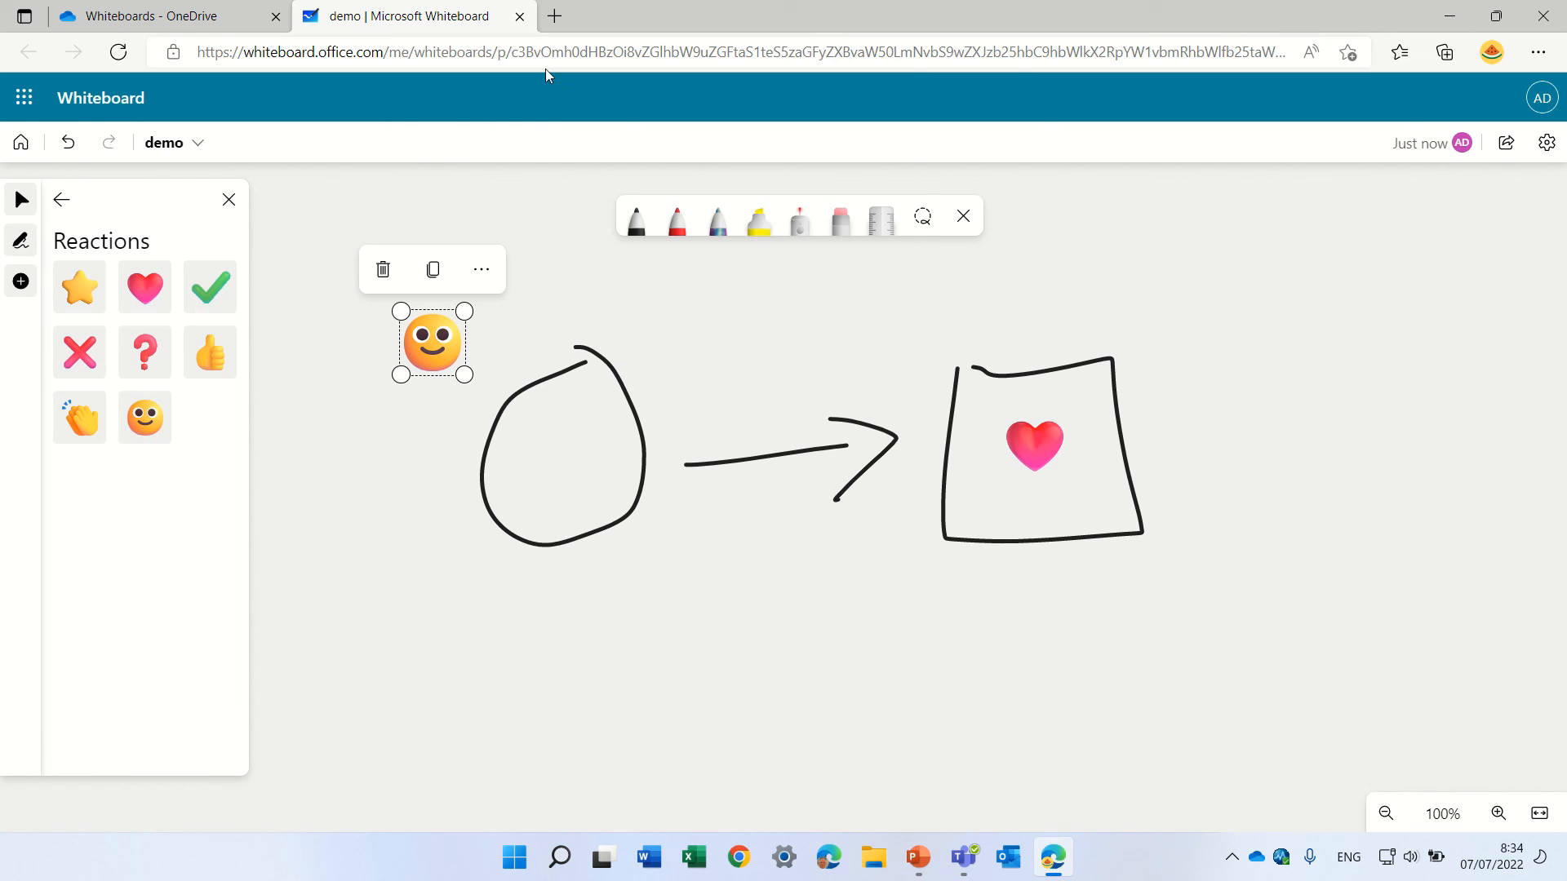
{"action": "left_click", "coordinate": [521, 15]}
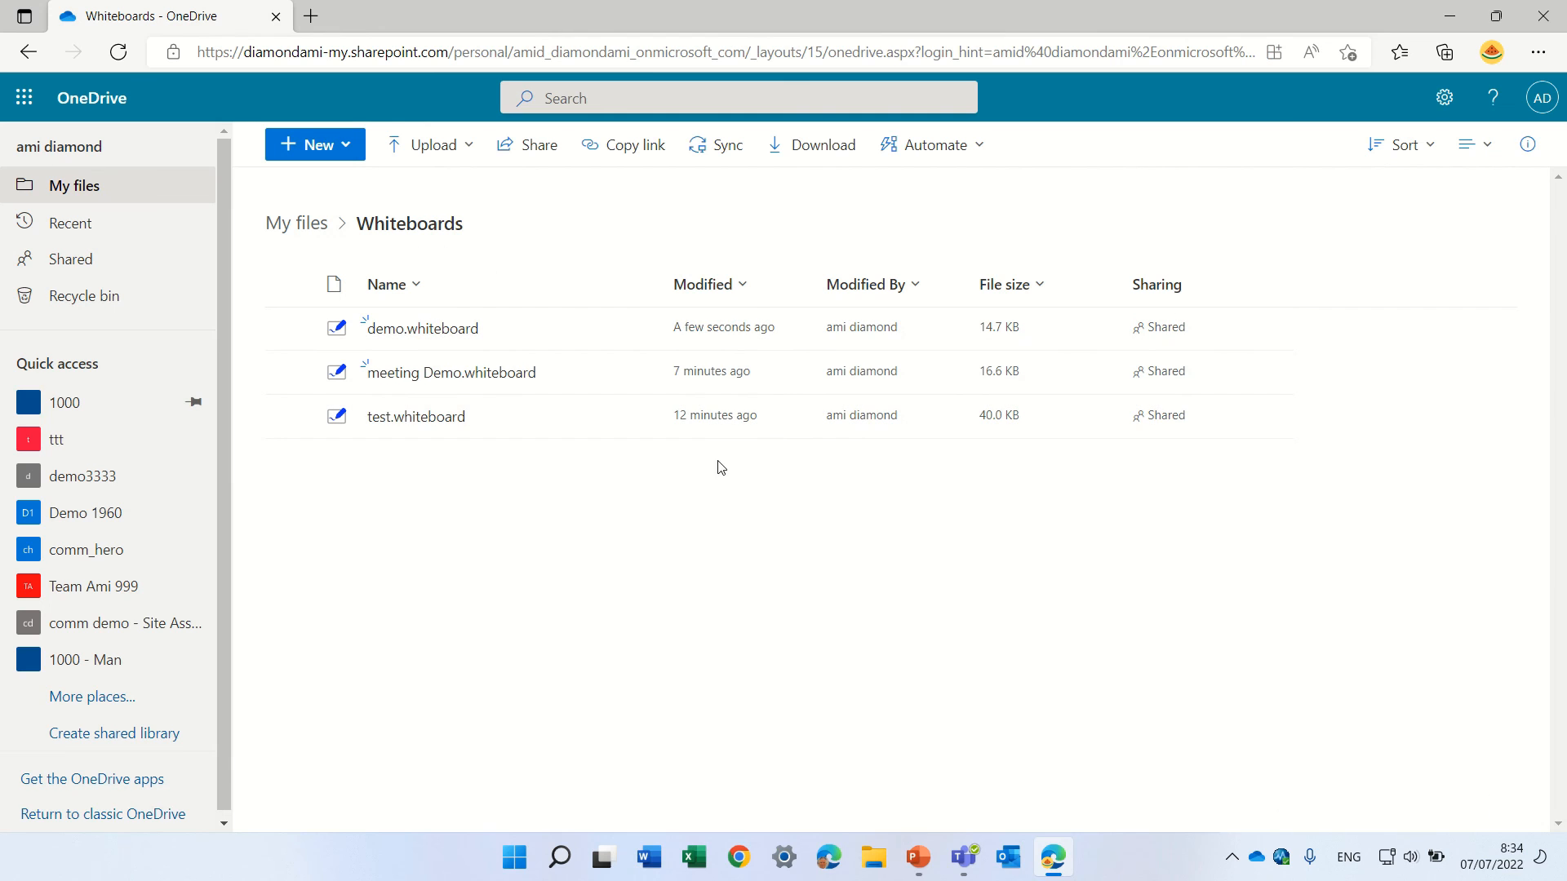